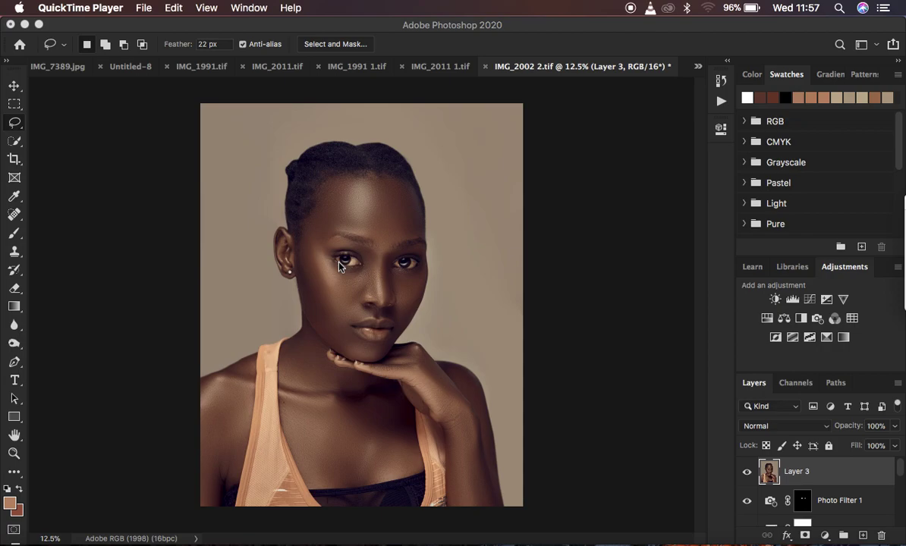
In Photoshop, add a Curves adjustment layer above Layer 3 and raise the RGB curve's midpoint to brighten the portrait.
left_click(402, 288)
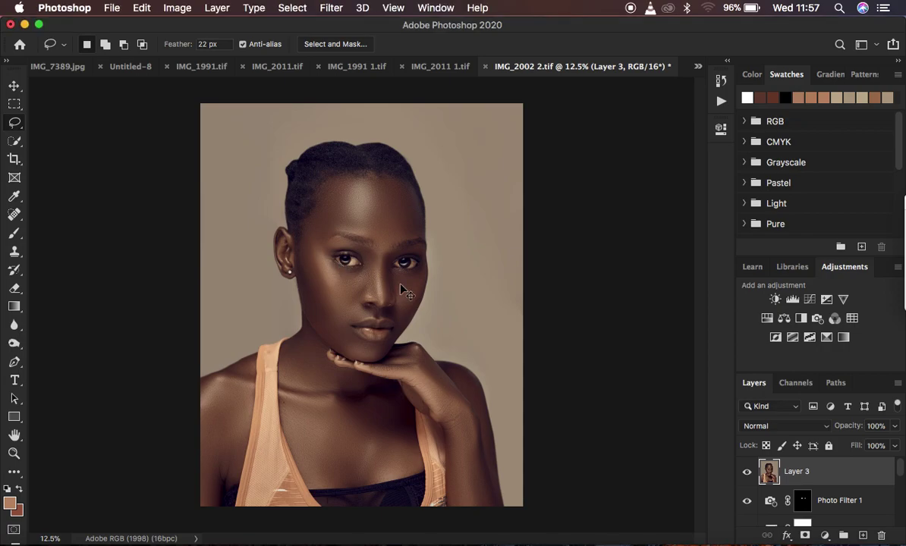
key("super+equal")
key("super+equal")
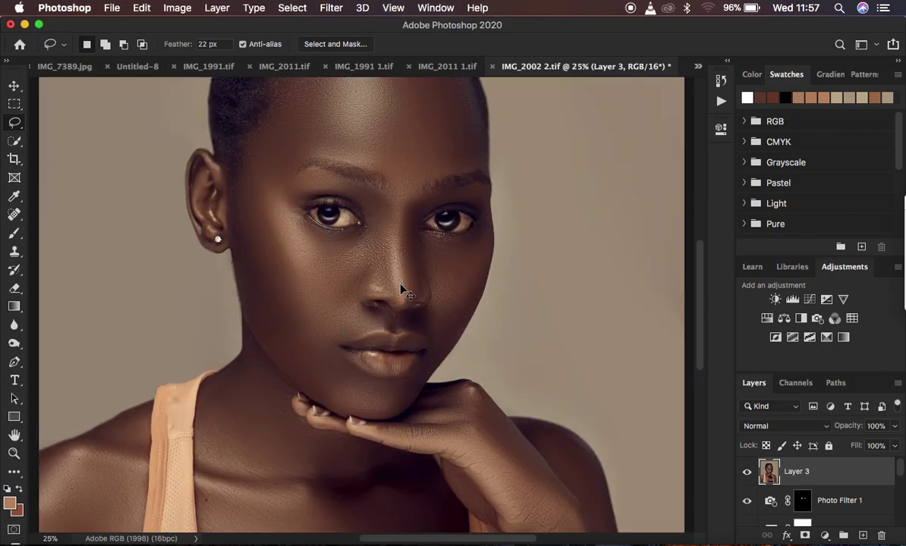
key("super+equal")
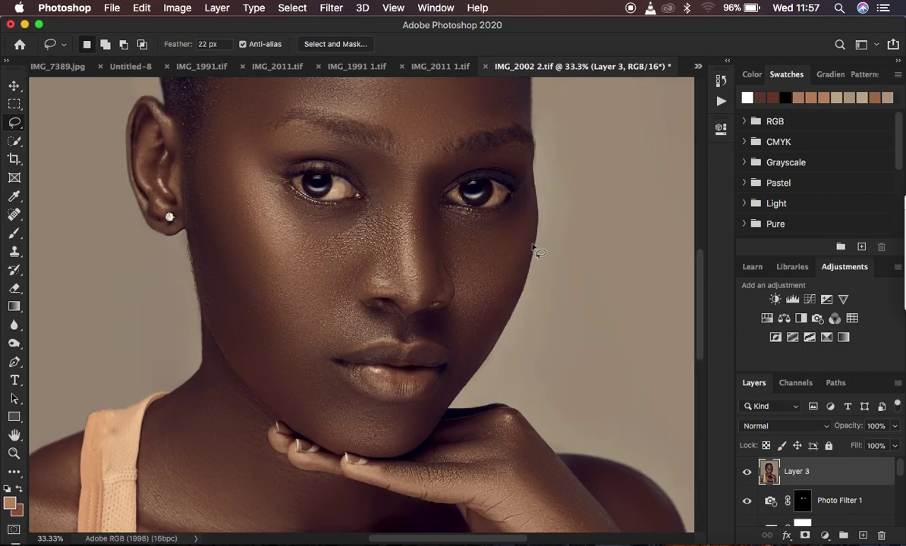
left_click_drag(697, 324, 697, 301)
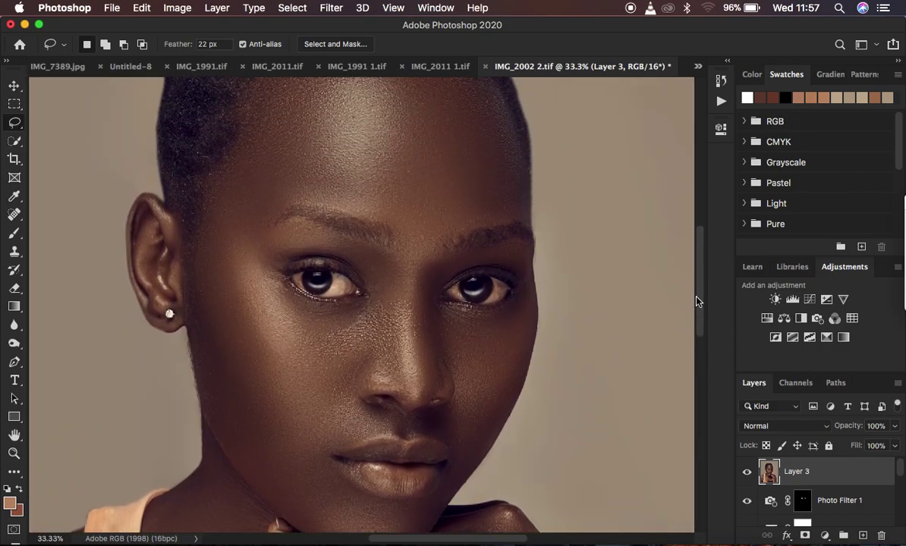
left_click(825, 536)
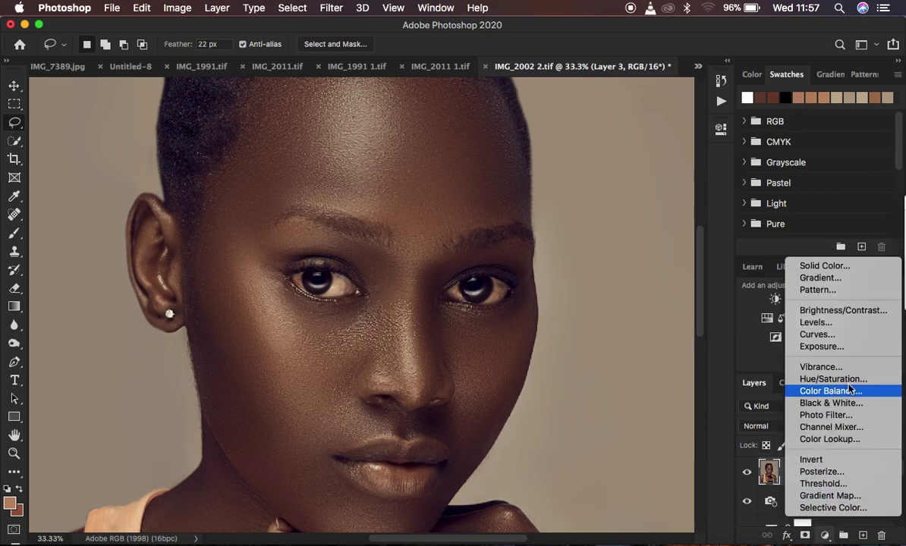
left_click(837, 338)
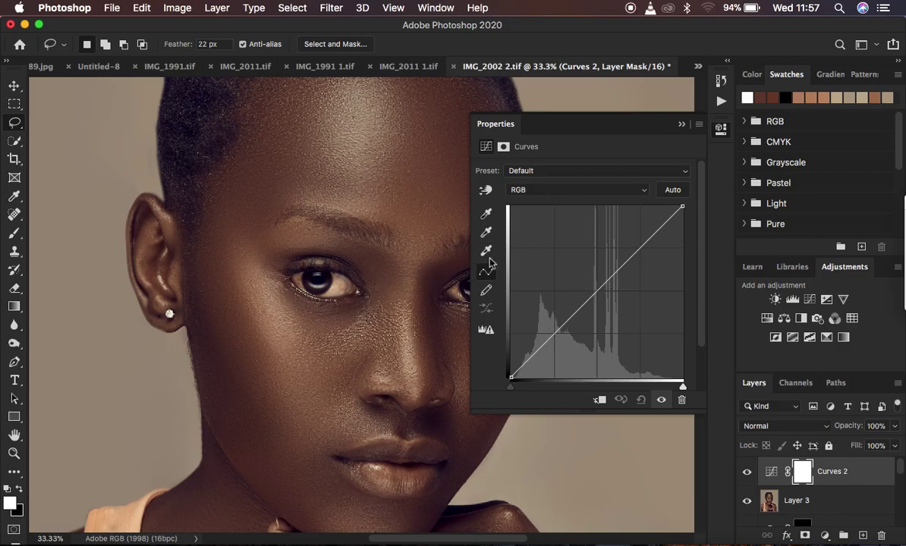
left_click_drag(596, 290, 586, 284)
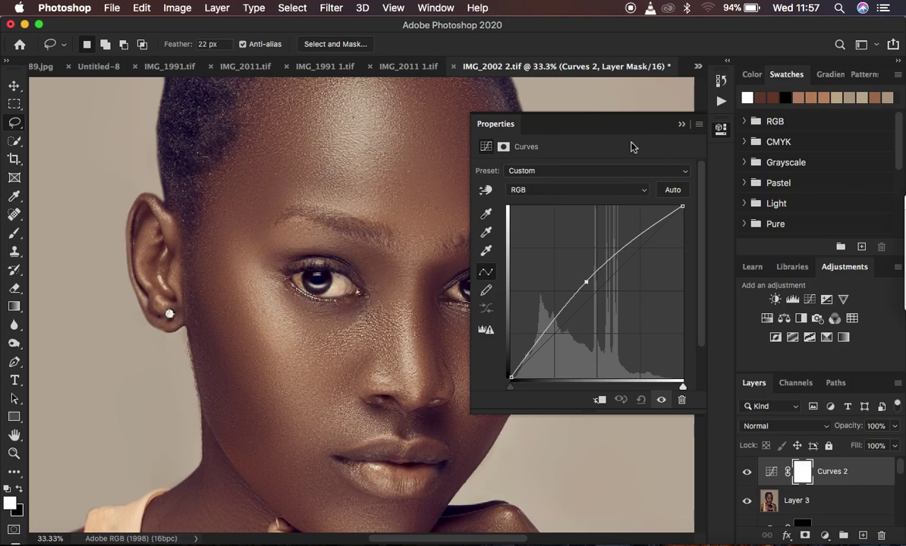
left_click(681, 125)
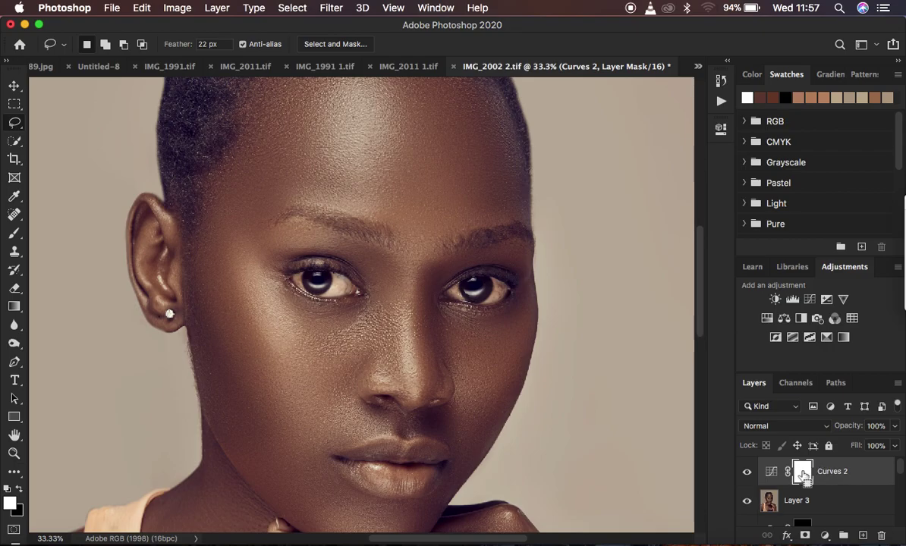
Invert the new Curves layer's mask to black and rename the layer "eye brightening".
key("super+i")
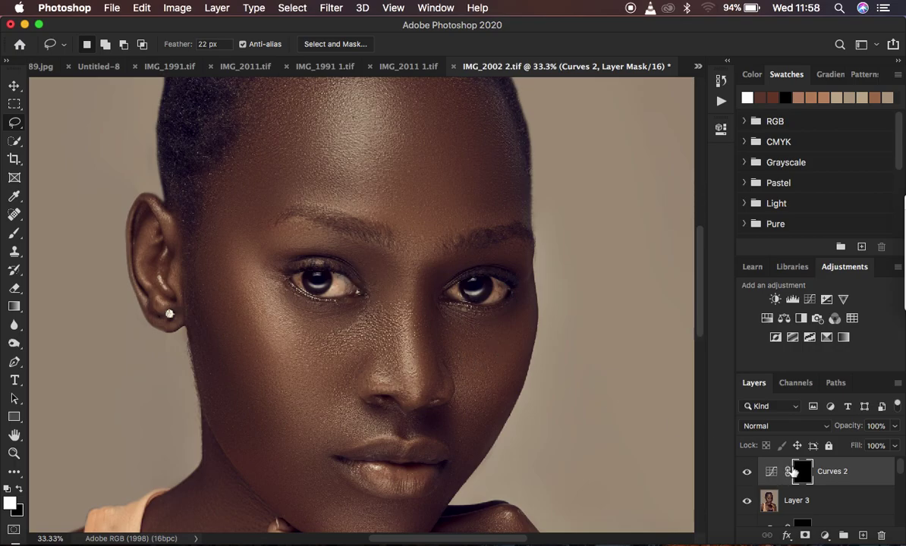
double_click(834, 472)
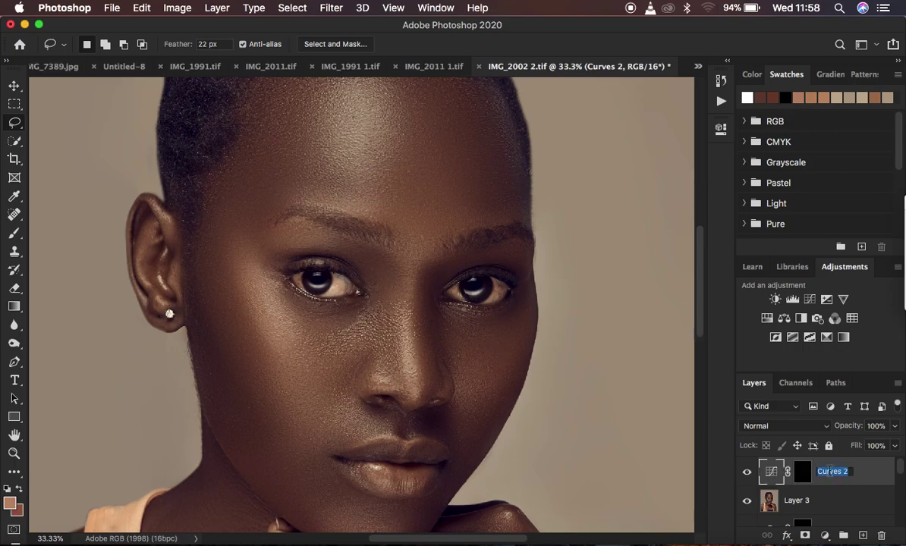
type("eye brightening")
key("Return")
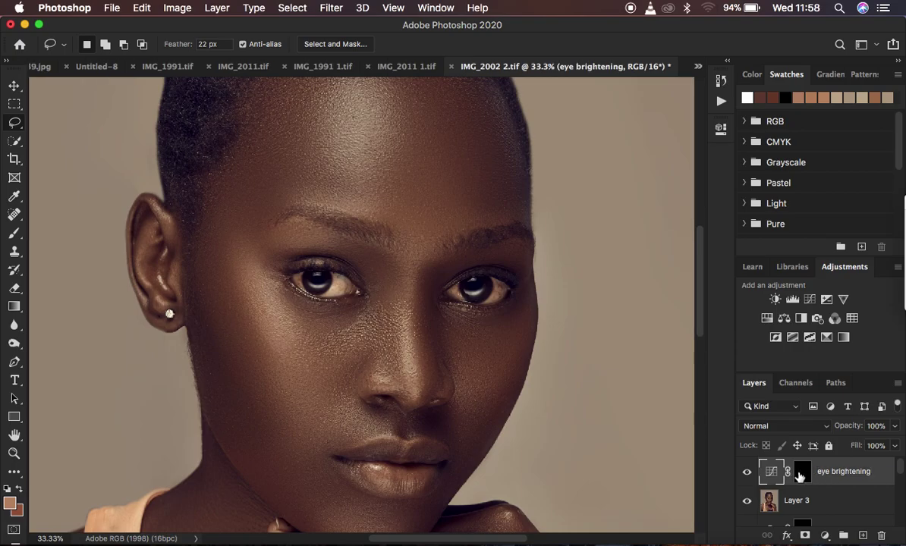
Activate the eye brightening layer's mask and ready the Brush tool with a soft tip at 0% hardness.
left_click(800, 472)
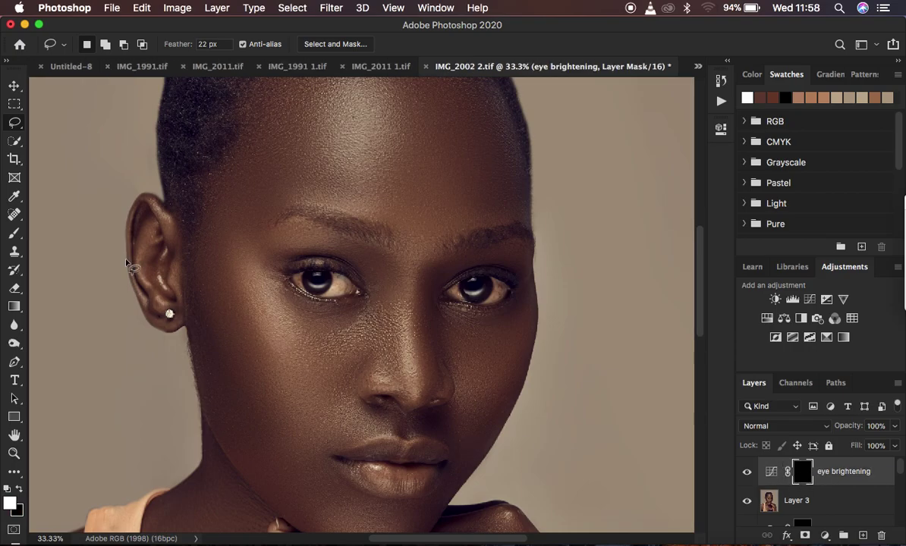
left_click(13, 235)
left_click_drag(14, 234, 62, 230)
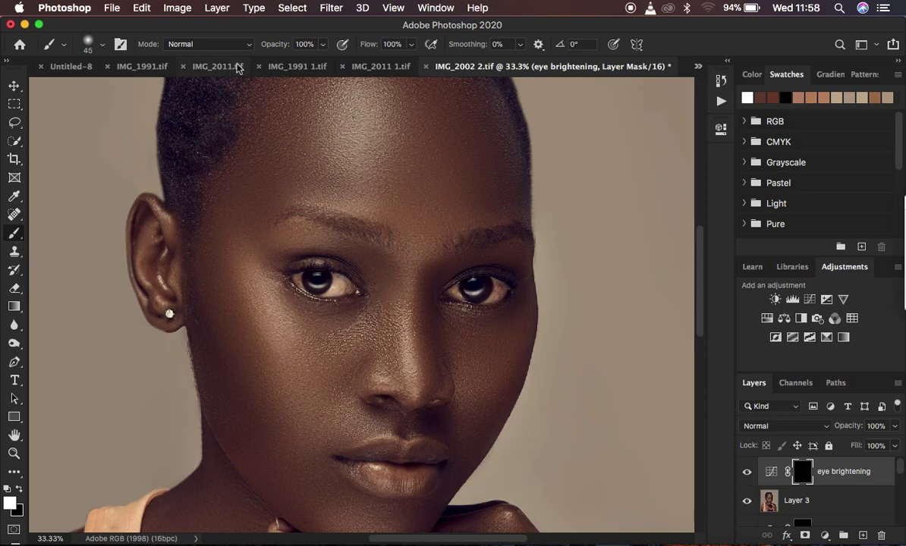
left_click(98, 44)
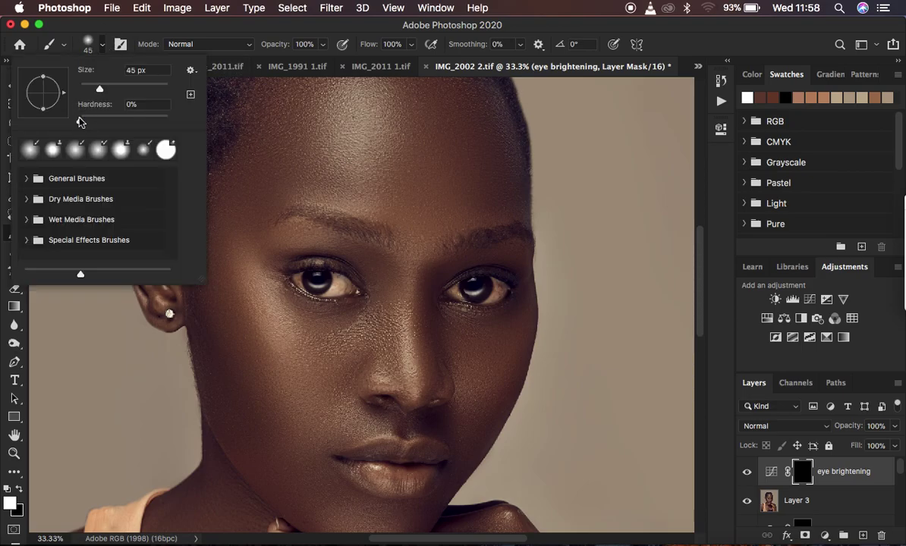
left_click(102, 44)
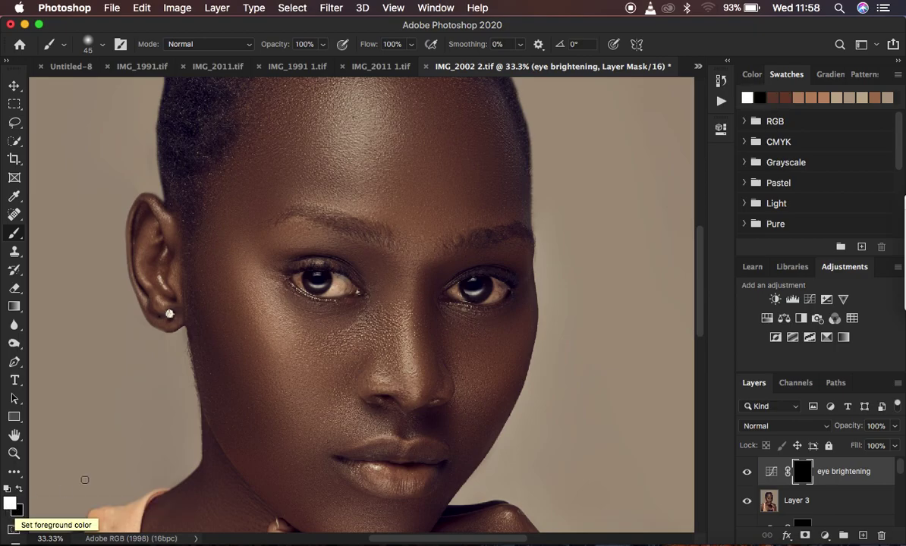
Paint white over both eyes on the eye brightening mask with the soft brush reduced to 35 px.
key("super+equal")
key("super+equal")
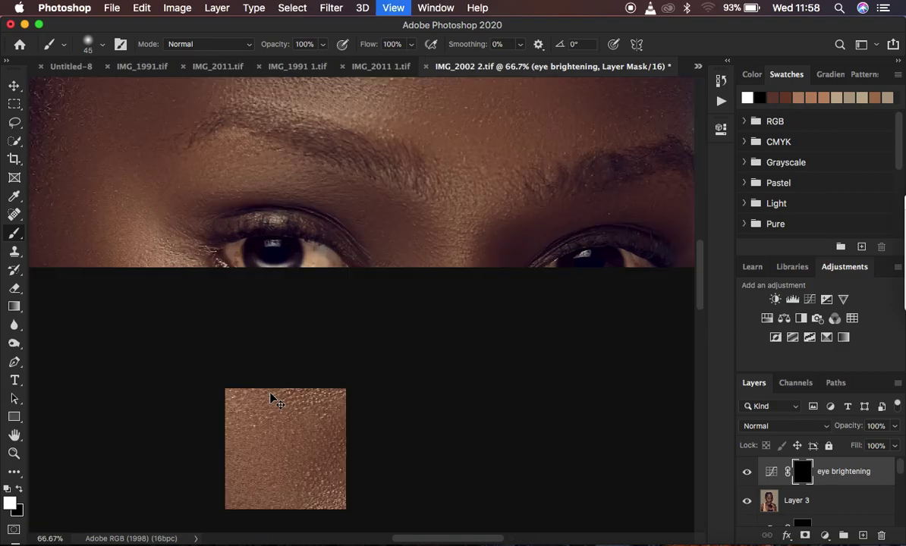
key("super+equal")
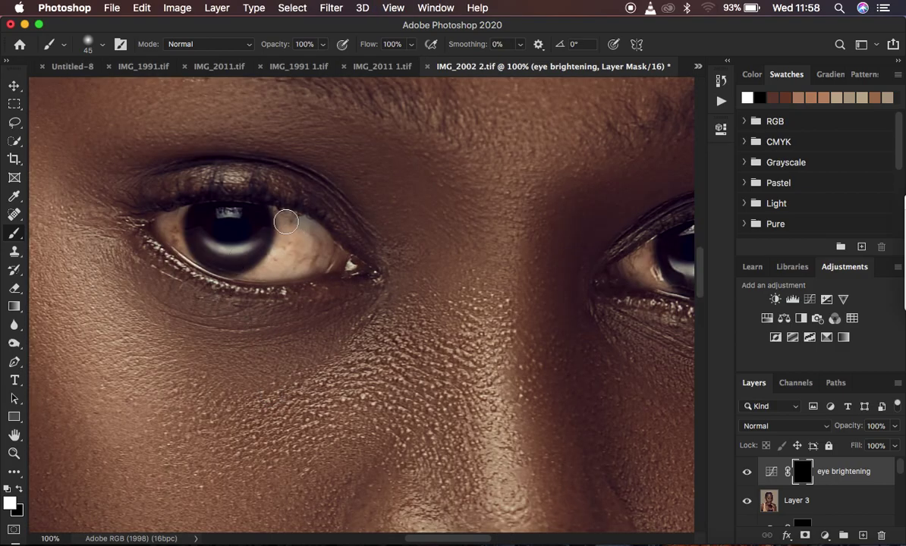
key("bracketleft")
left_click(282, 219)
mouse_move(281, 219)
left_mouse_down()
mouse_move(268, 263)
mouse_move(279, 255)
mouse_move(252, 268)
mouse_move(303, 247)
mouse_move(284, 223)
mouse_move(298, 259)
mouse_move(297, 236)
mouse_move(294, 259)
mouse_move(297, 230)
mouse_move(317, 243)
mouse_move(292, 259)
mouse_move(315, 241)
mouse_move(299, 251)
mouse_move(299, 261)
mouse_move(270, 262)
mouse_move(296, 230)
mouse_move(281, 220)
mouse_move(312, 232)
mouse_move(321, 246)
mouse_move(249, 269)
mouse_move(255, 250)
mouse_move(215, 246)
mouse_move(169, 220)
mouse_move(182, 245)
mouse_move(175, 220)
mouse_move(184, 211)
mouse_move(172, 226)
mouse_move(198, 257)
mouse_move(176, 232)
mouse_move(181, 211)
mouse_move(156, 228)
left_mouse_up()
left_click_drag(595, 207, 335, 210)
mouse_move(384, 260)
left_mouse_down()
mouse_move(401, 283)
mouse_move(389, 254)
mouse_move(388, 275)
mouse_move(380, 264)
mouse_move(406, 278)
mouse_move(443, 276)
mouse_move(490, 245)
mouse_move(515, 264)
mouse_move(506, 248)
mouse_move(495, 287)
mouse_move(509, 240)
mouse_move(516, 270)
mouse_move(500, 259)
mouse_move(520, 273)
mouse_move(511, 266)
mouse_move(522, 265)
mouse_move(487, 296)
mouse_move(476, 292)
mouse_move(506, 254)
mouse_move(498, 239)
mouse_move(525, 252)
mouse_move(512, 277)
mouse_move(485, 287)
mouse_move(454, 285)
mouse_move(384, 253)
mouse_move(394, 279)
mouse_move(394, 254)
mouse_move(507, 258)
mouse_move(476, 289)
mouse_move(507, 270)
mouse_move(508, 236)
mouse_move(519, 261)
left_mouse_up()
mouse_move(56, 241)
left_mouse_down()
mouse_move(45, 232)
mouse_move(40, 253)
left_mouse_up()
Compare the eyes with and without the eye brightening layer by toggling its visibility, and leave it hidden.
key("super+minus")
key("super+minus")
key("super+minus")
key("super+minus")
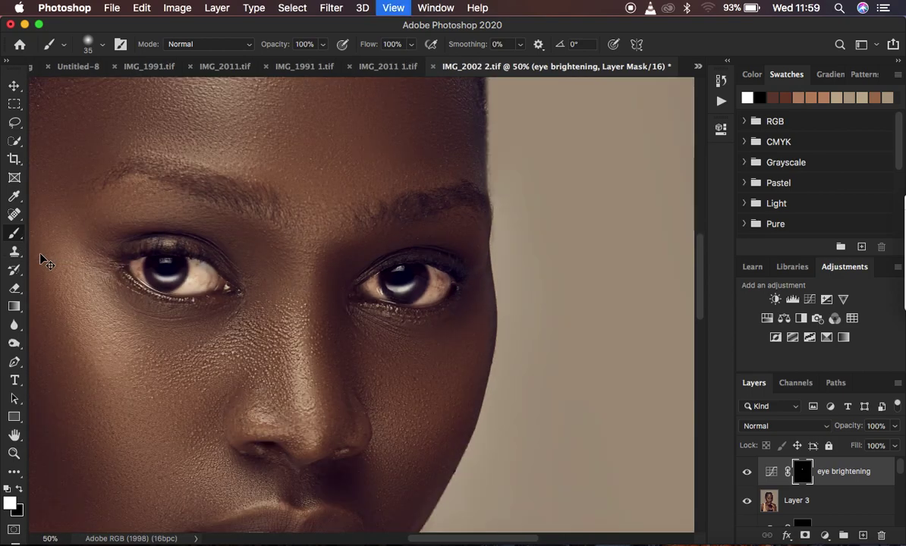
key("super+minus")
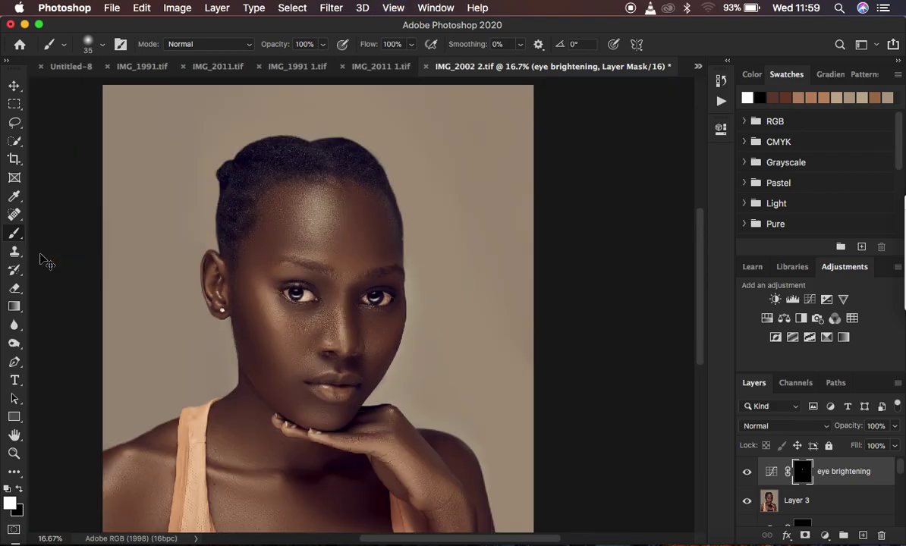
key("super+plus")
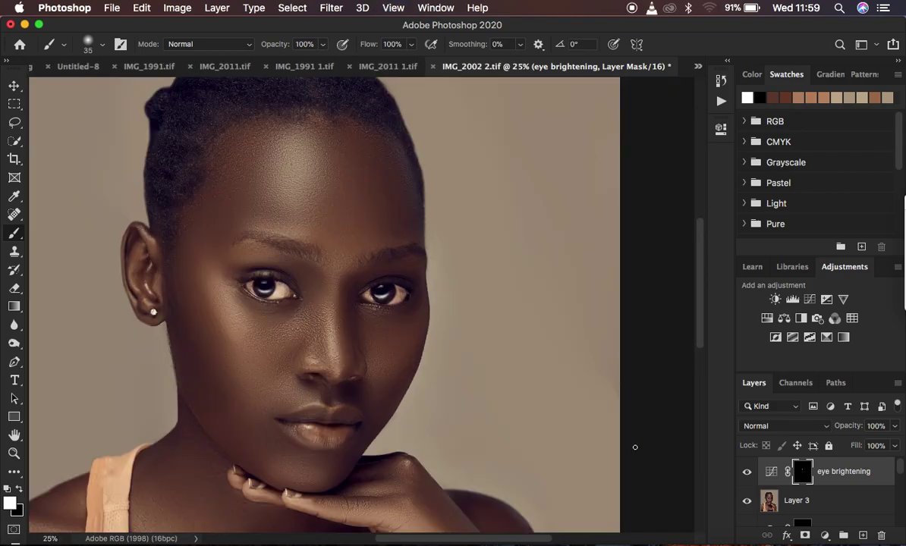
left_click(747, 472)
left_click(747, 472)
left_click(747, 471)
left_click(748, 472)
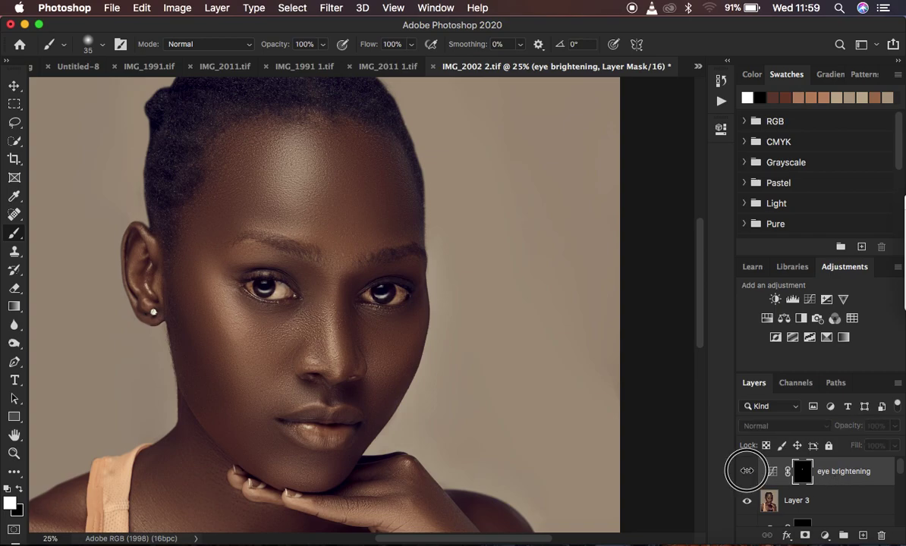
left_click(747, 472)
left_click(747, 472)
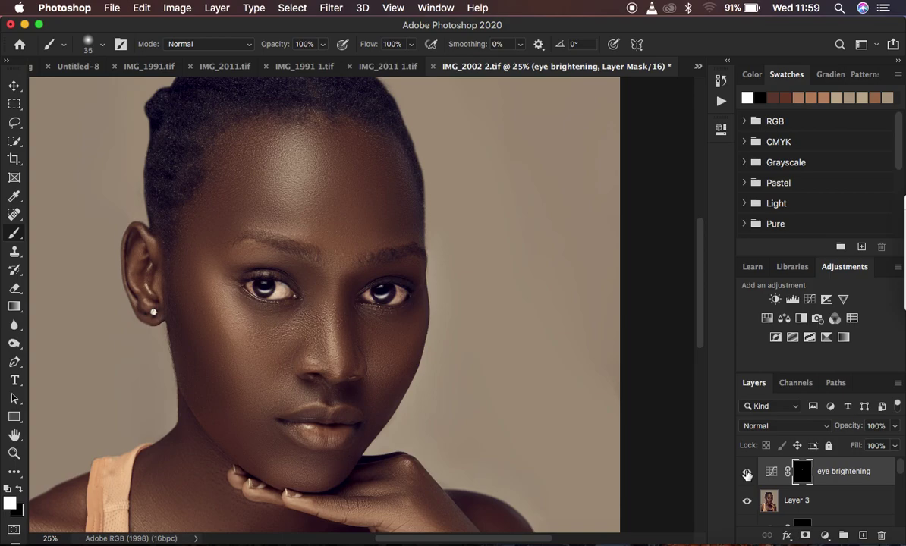
left_click(747, 473)
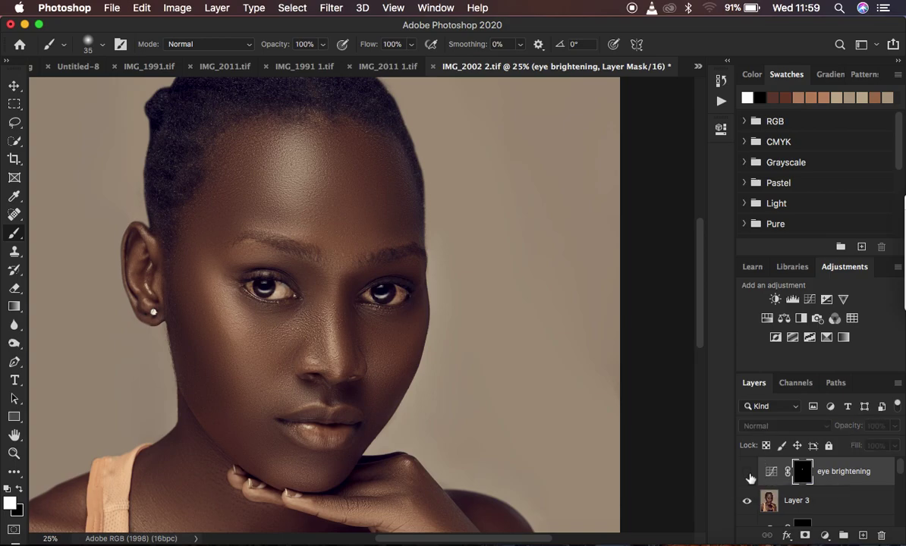
Add a Photo Filter adjustment above Layer 3 using Cooling Filter (82) and raise its density slightly.
left_click(834, 506)
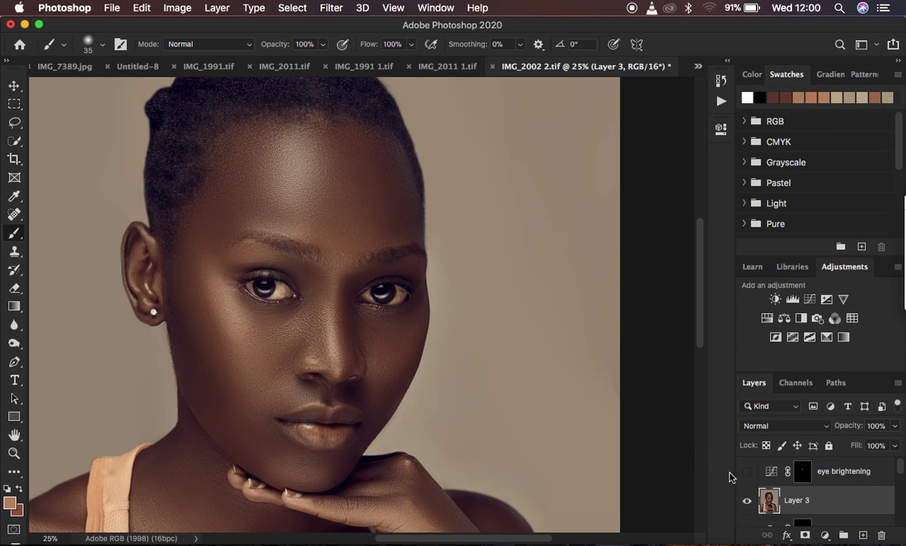
left_click(824, 536)
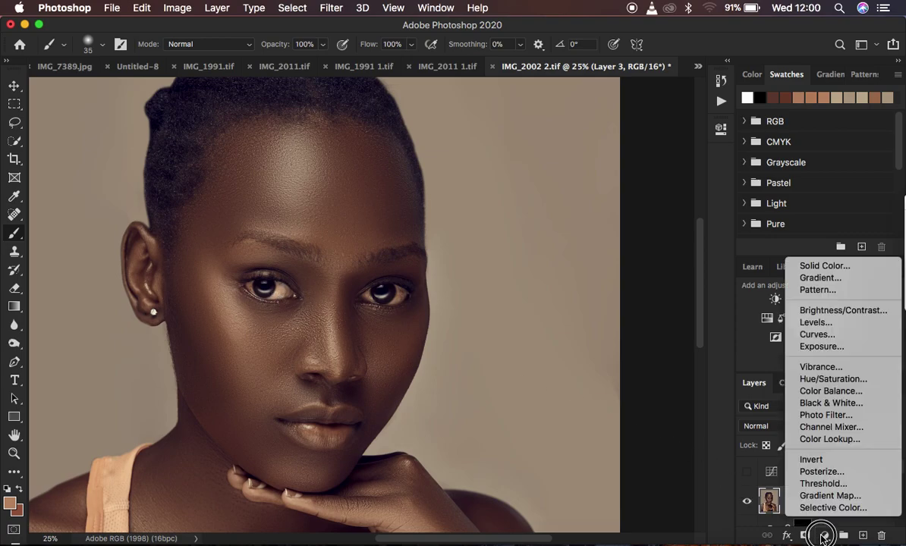
left_click(824, 415)
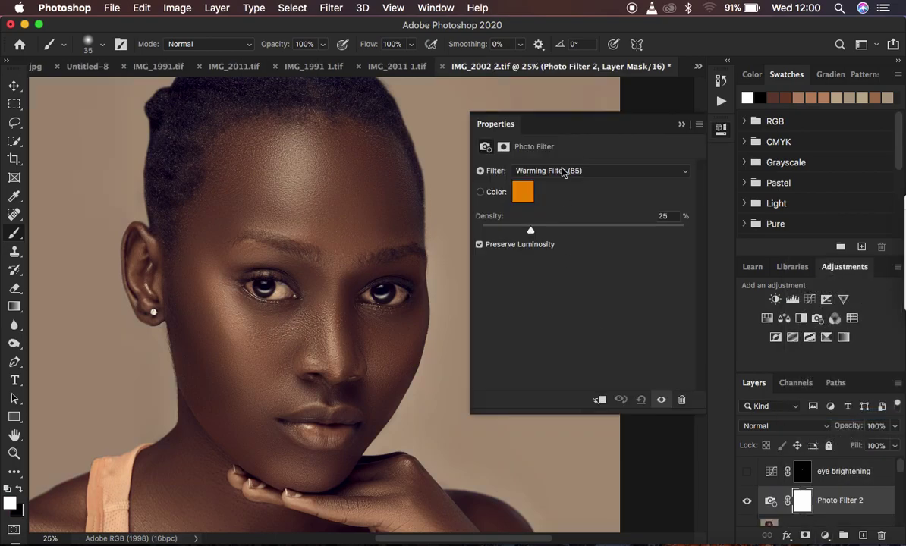
left_click(571, 171)
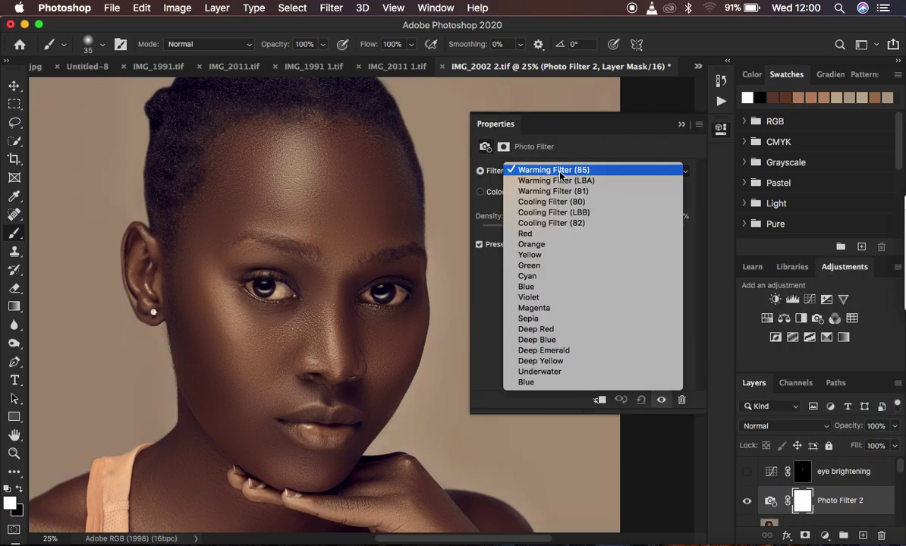
left_click(562, 223)
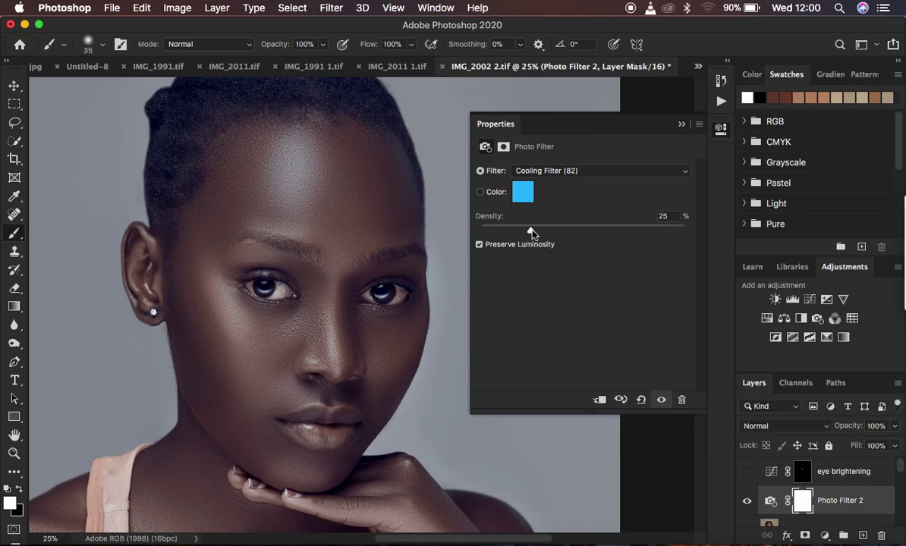
left_click_drag(531, 231, 537, 233)
left_click_drag(536, 233, 534, 233)
left_click(680, 127)
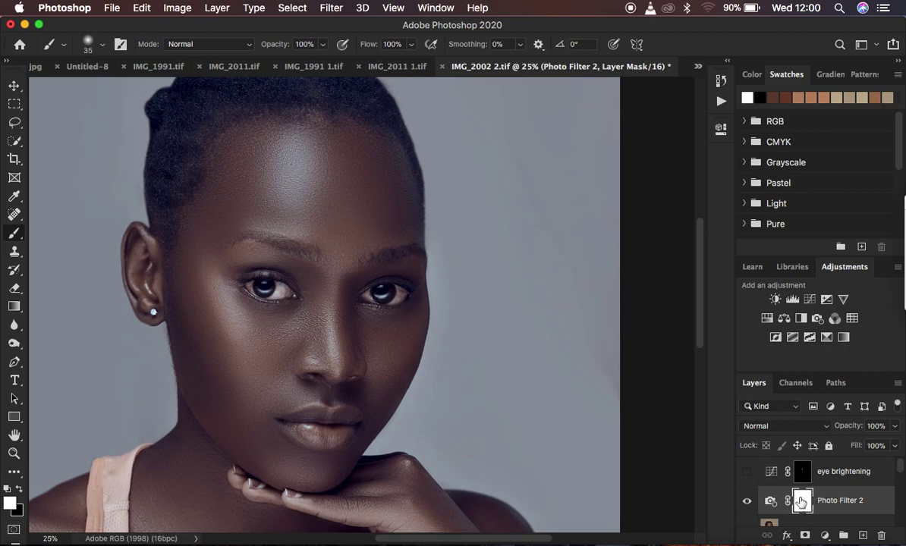
Invert the photo filter layer's mask to black, rename the layer "eye whitening" and make its mask active.
key("super+i")
double_click(835, 501)
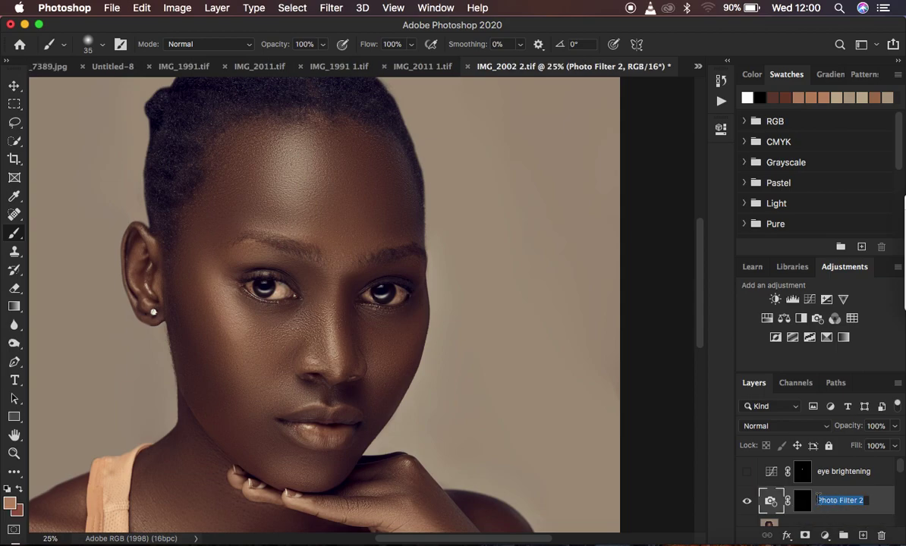
type("e")
left_click(803, 501)
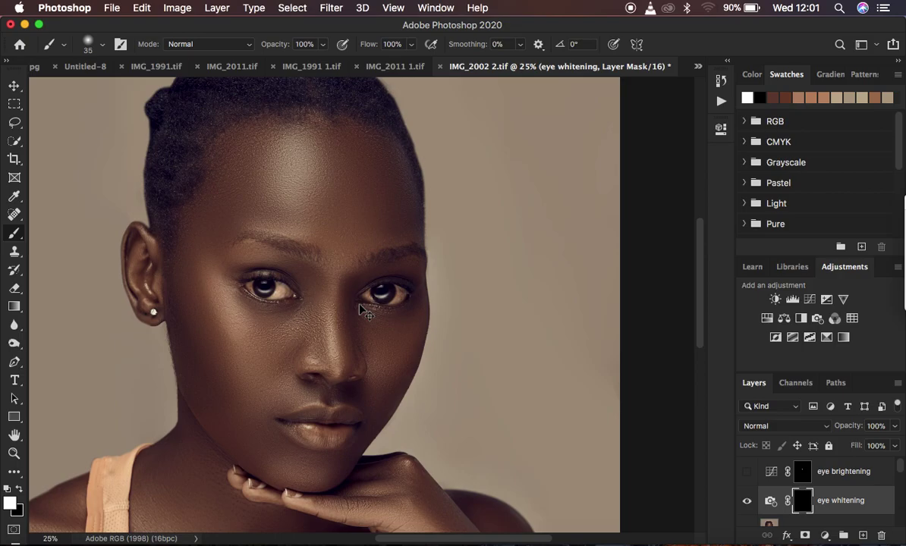
Paint white over both eyes on the eye whitening mask with the 35 px brush to cool their whites.
scroll(362, 309, "up", 2)
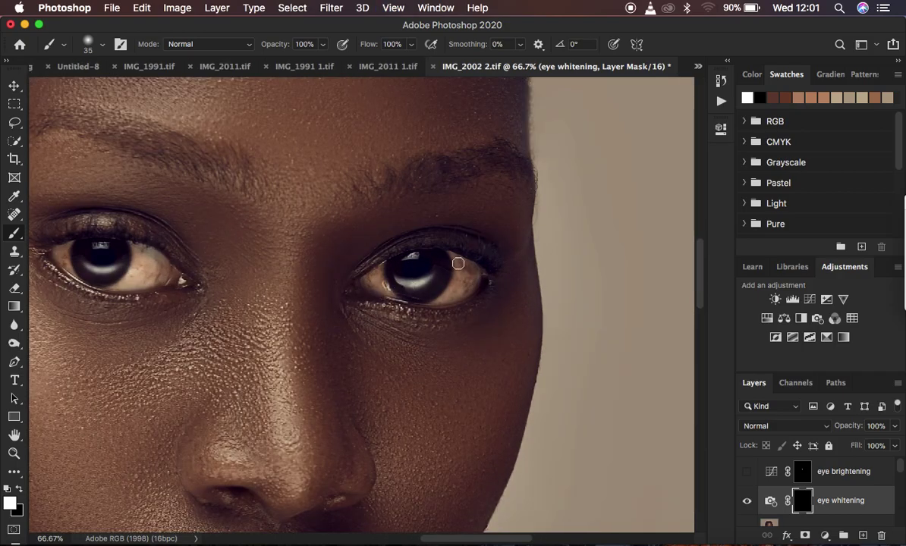
mouse_move(457, 264)
left_mouse_down()
mouse_move(448, 294)
mouse_move(451, 261)
mouse_move(470, 274)
mouse_move(438, 300)
mouse_move(461, 279)
mouse_move(453, 262)
mouse_move(474, 278)
mouse_move(434, 302)
mouse_move(460, 261)
mouse_move(469, 279)
mouse_move(458, 290)
mouse_move(415, 294)
mouse_move(377, 274)
mouse_move(385, 287)
mouse_move(383, 266)
mouse_move(375, 280)
mouse_move(394, 289)
mouse_move(374, 277)
mouse_move(398, 288)
mouse_move(465, 274)
left_mouse_up()
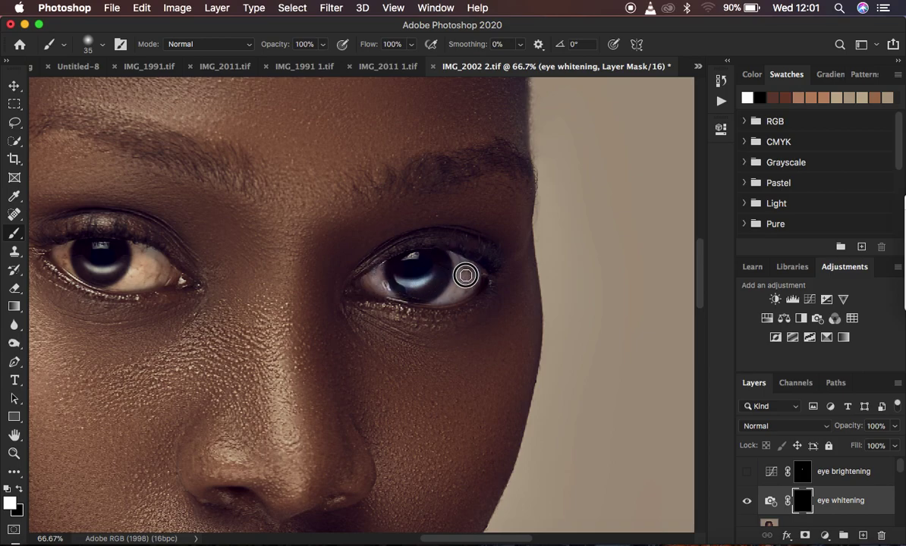
mouse_move(83, 253)
left_mouse_down()
mouse_move(57, 253)
mouse_move(91, 272)
mouse_move(112, 274)
mouse_move(141, 251)
mouse_move(129, 276)
mouse_move(135, 245)
mouse_move(150, 257)
mouse_move(151, 269)
mouse_move(134, 277)
mouse_move(142, 256)
mouse_move(130, 277)
mouse_move(113, 283)
mouse_move(145, 270)
mouse_move(132, 247)
mouse_move(160, 267)
mouse_move(134, 279)
mouse_move(148, 263)
mouse_move(137, 273)
mouse_move(137, 249)
mouse_move(160, 268)
mouse_move(150, 278)
mouse_move(143, 260)
mouse_move(151, 268)
mouse_move(119, 285)
mouse_move(146, 275)
mouse_move(136, 248)
mouse_move(135, 258)
mouse_move(143, 252)
mouse_move(153, 261)
mouse_move(144, 275)
mouse_move(149, 265)
mouse_move(137, 255)
mouse_move(96, 271)
mouse_move(64, 258)
mouse_move(70, 269)
mouse_move(73, 244)
mouse_move(65, 258)
mouse_move(81, 268)
mouse_move(122, 266)
mouse_move(143, 249)
mouse_move(164, 267)
mouse_move(151, 279)
mouse_move(112, 280)
mouse_move(70, 243)
left_mouse_up()
mouse_move(374, 271)
left_mouse_down()
mouse_move(361, 263)
mouse_move(382, 271)
mouse_move(378, 285)
mouse_move(422, 262)
mouse_move(456, 263)
mouse_move(469, 279)
left_mouse_up()
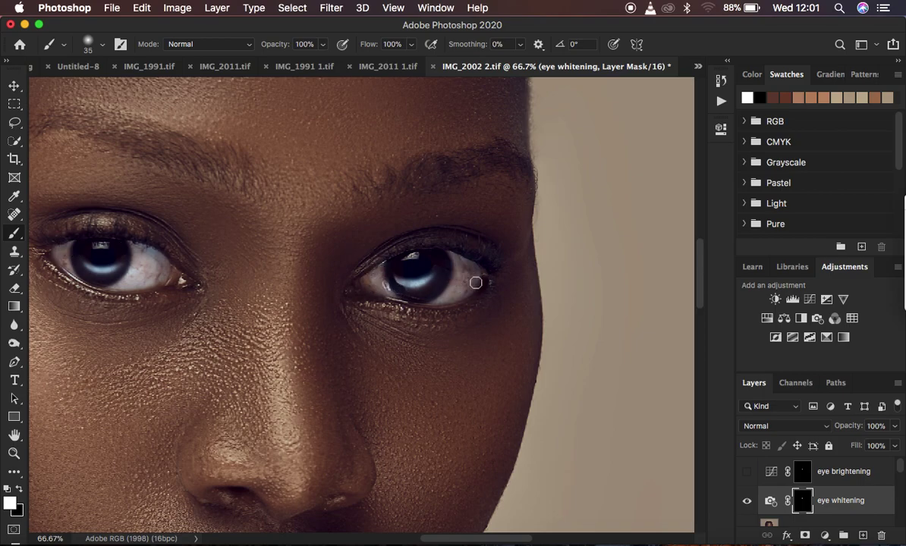
key("super+minus")
key("super+minus")
key("super+minus")
key("super+minus")
key("super+minus")
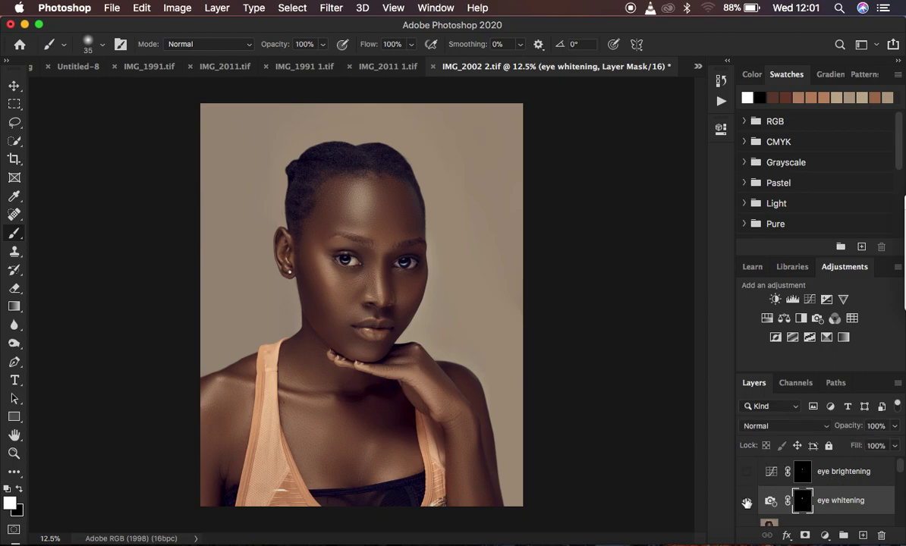
Show the eye brightening layer again and compare both eyes up close with and without it over the eye whitening layer.
key("super+equal")
key("super+equal")
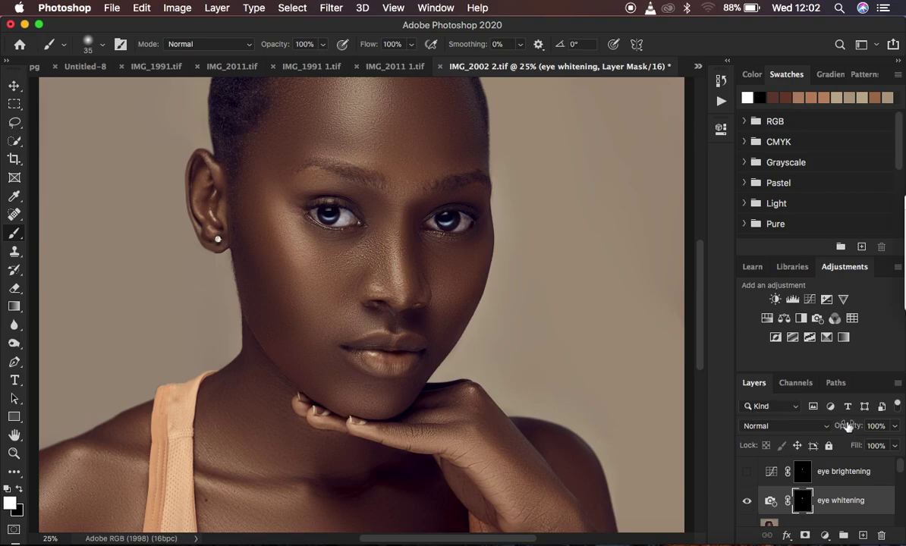
left_click(849, 426)
left_click_drag(850, 427, 885, 425)
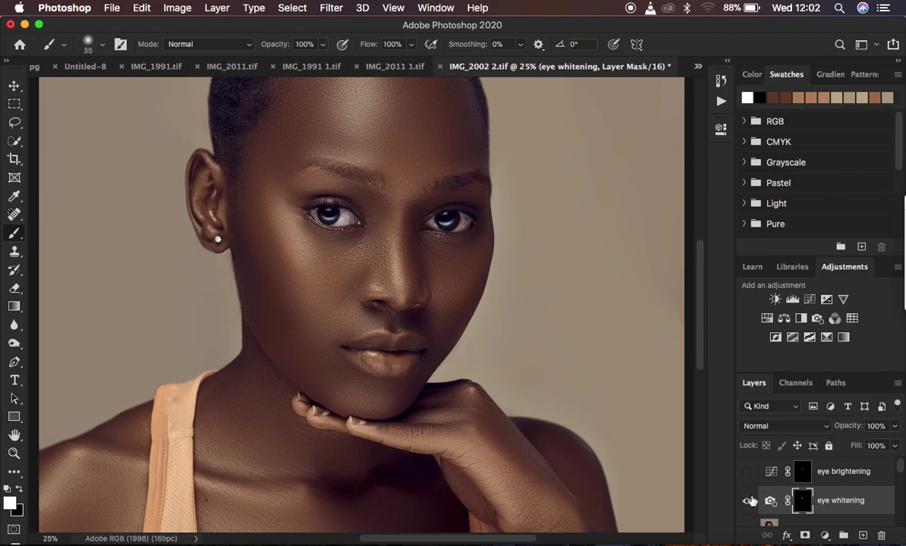
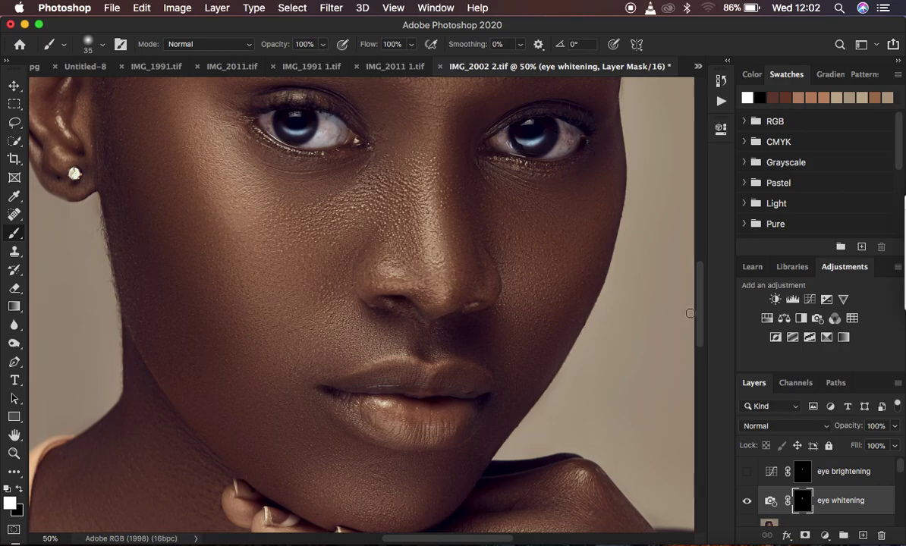
left_click_drag(697, 310, 697, 286)
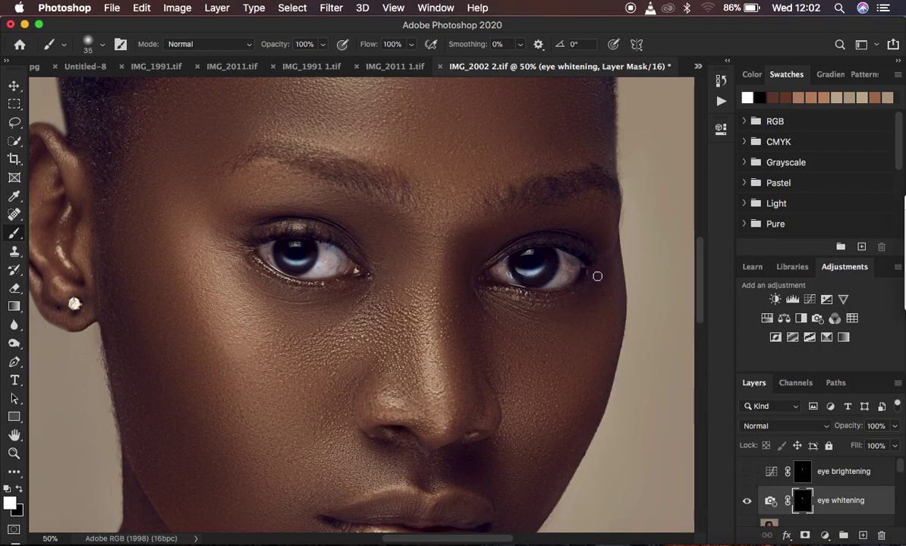
left_click(747, 472)
left_click(747, 472)
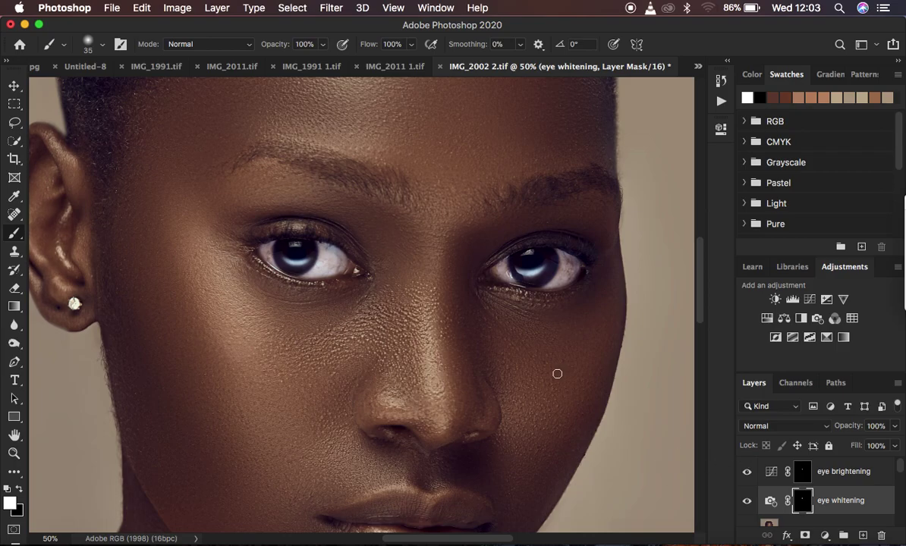
key("XF86MonBrightnessUp")
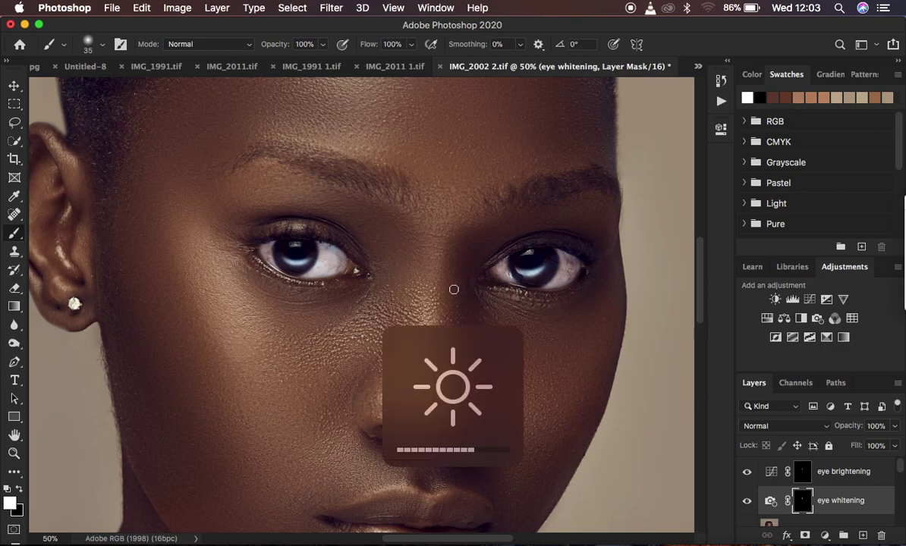
Delete the eye brightening and eye whitening adjustment layers together.
left_click(856, 476, "shift")
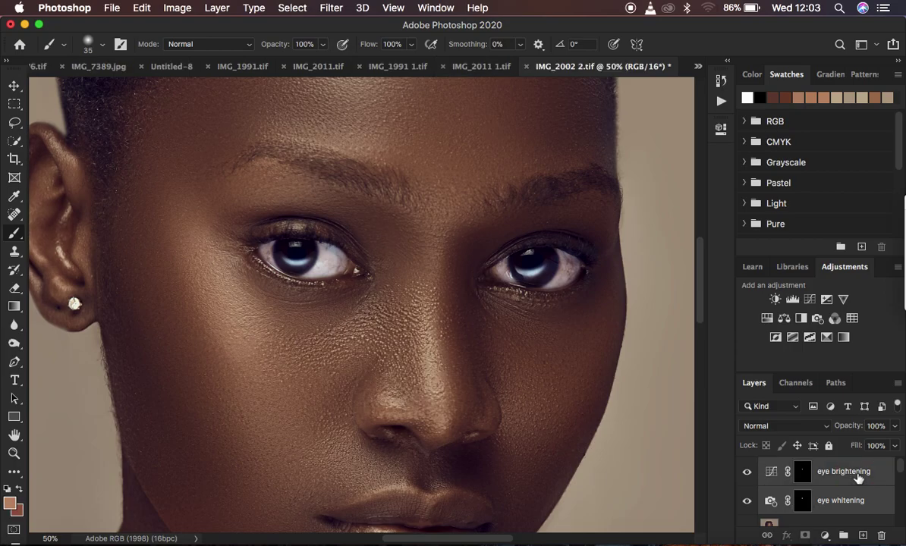
key("Delete")
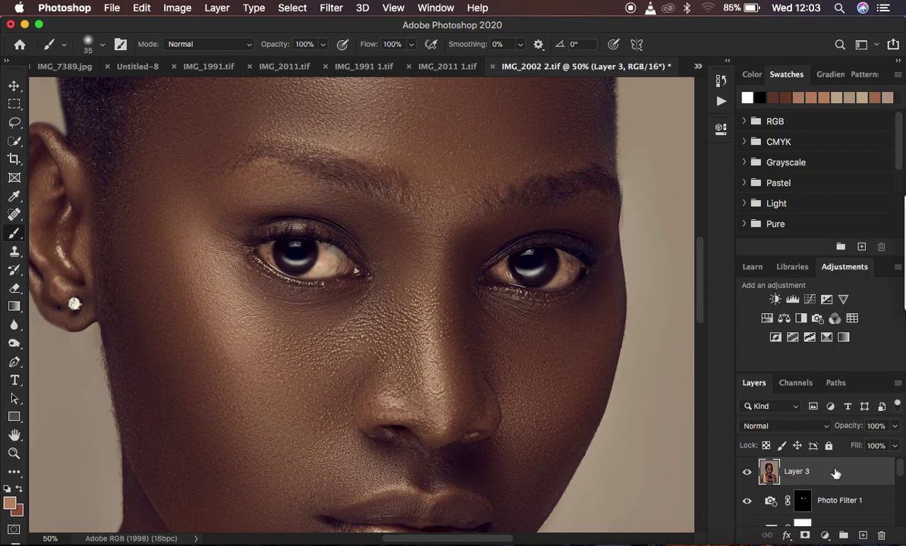
Collapse the existing "Eye and teeth" action and create a new action set named "EYES N TEETH".
left_click(720, 102)
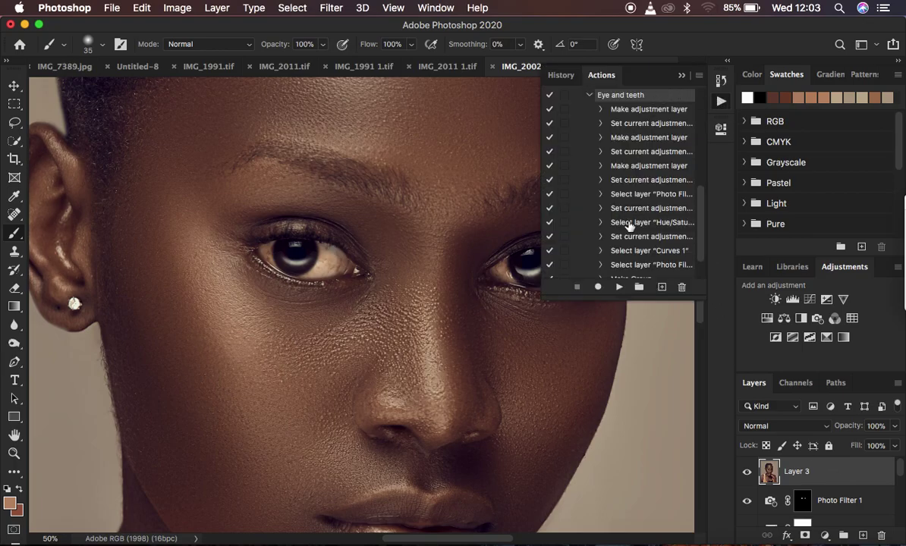
left_click(590, 95)
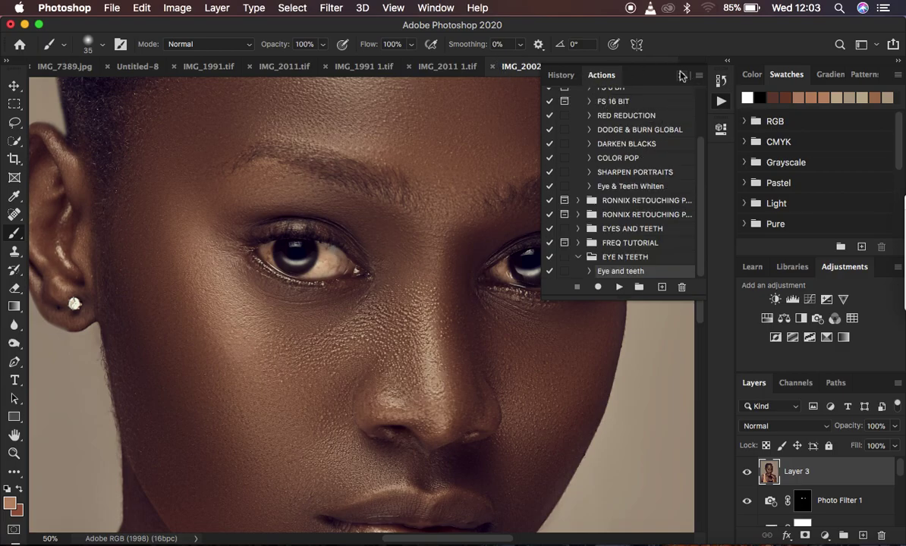
left_click(681, 75)
left_click(433, 7)
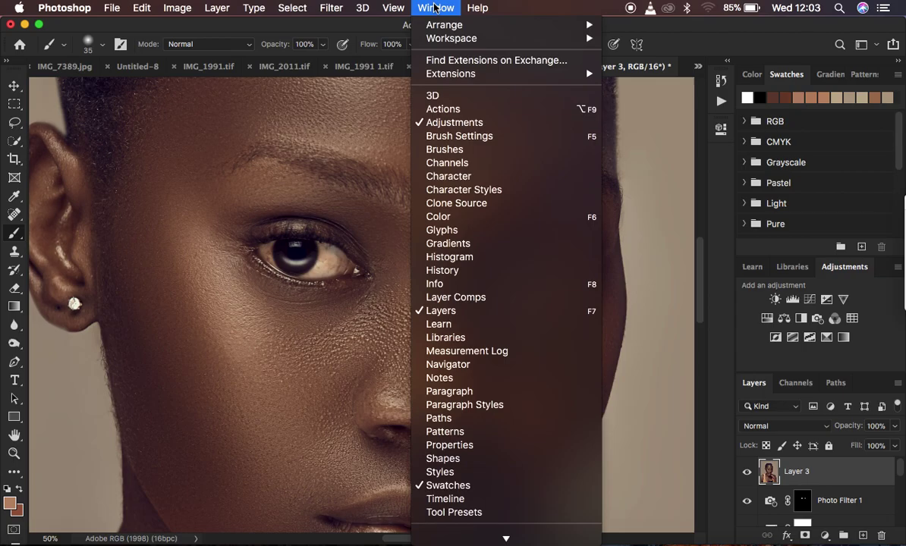
left_click(448, 110)
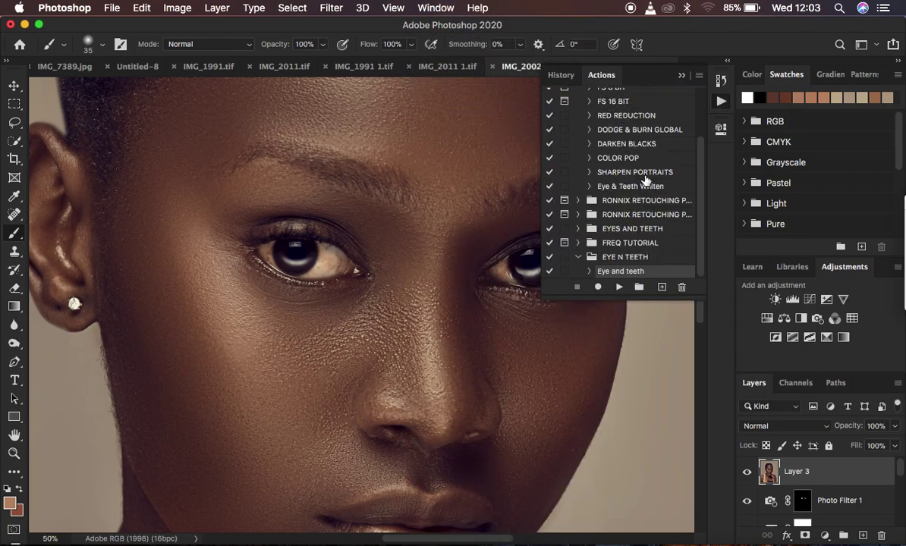
left_click(637, 288)
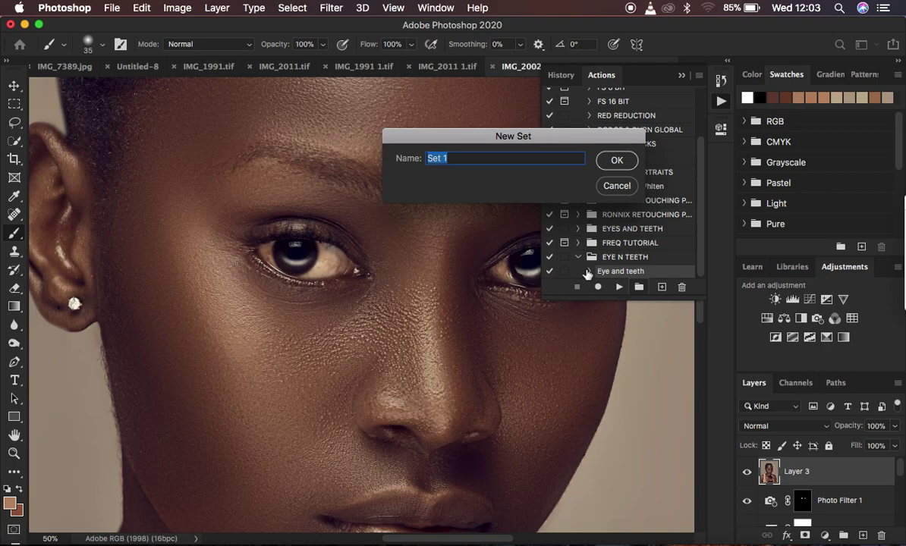
type("EYES N TET")
key("BackSpace")
key("BackSpace")
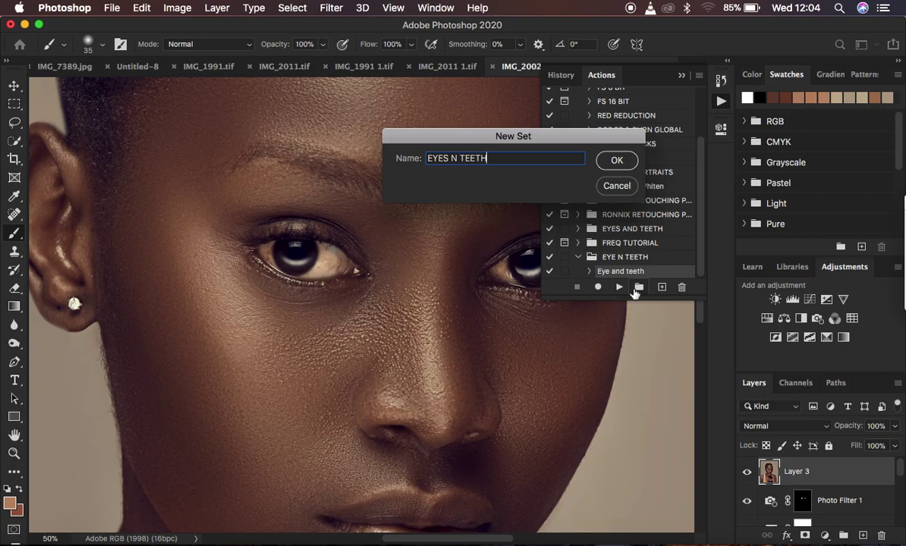
left_click(616, 162)
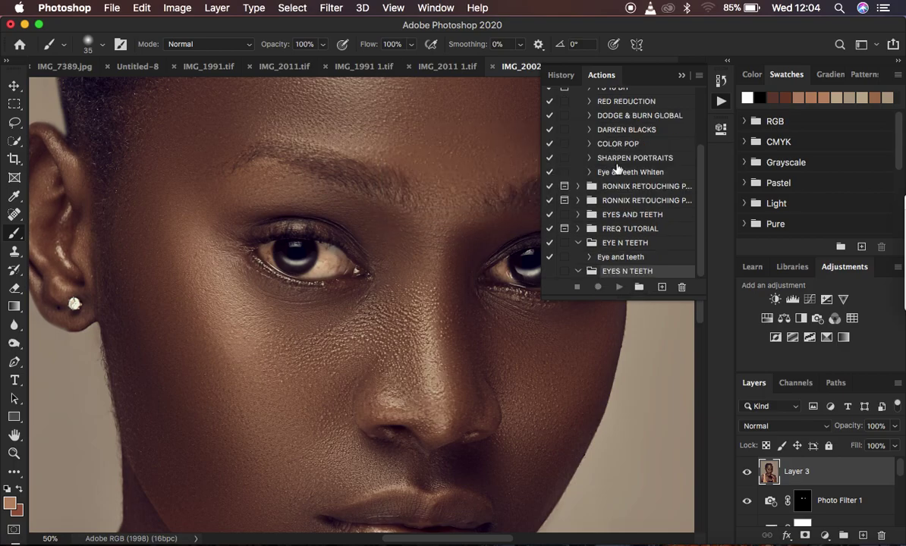
Create an action named "EYES TUTORIAL" in the EYES N TEETH set with no function key, and start recording it.
left_click(662, 289)
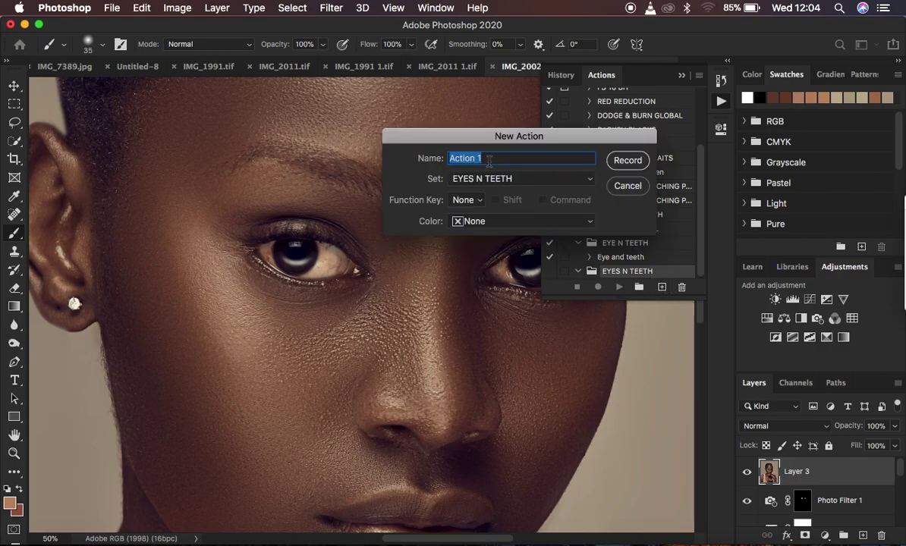
type("YE")
key("BackSpace")
key("BackSpace")
type("EYES TUTUR")
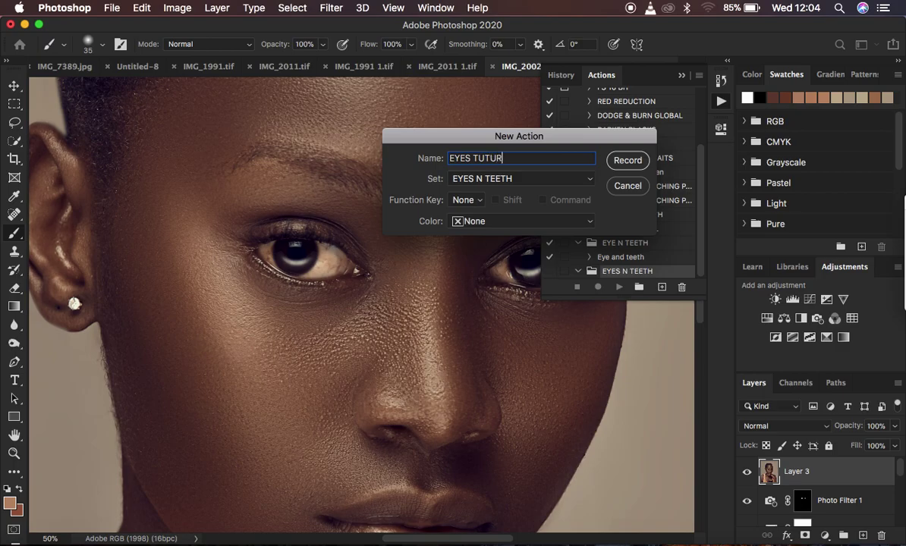
key("BackSpace")
key("BackSpace")
type("TORI")
key("BackSpace")
key("BackSpace")
key("BackSpace")
key("BackSpace")
key("BackSpace")
type("OR")
left_click(468, 200)
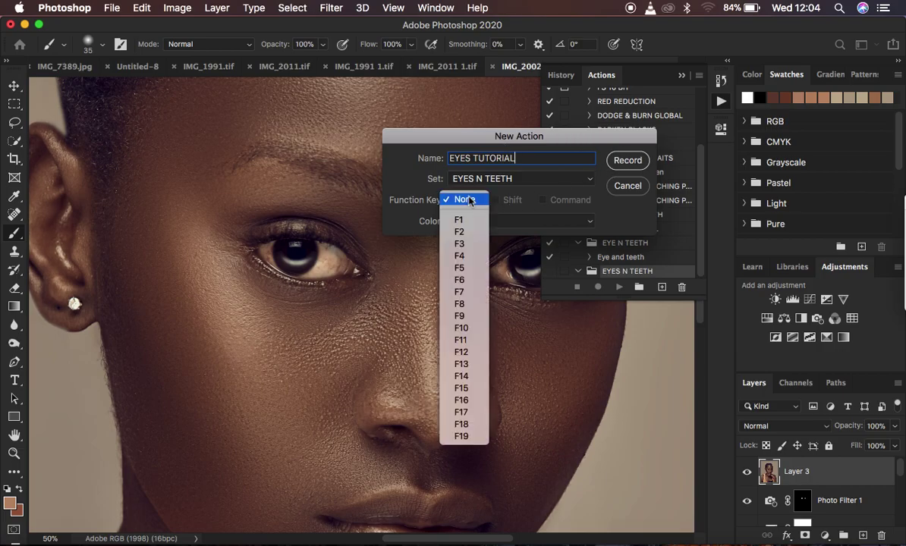
left_click(468, 199)
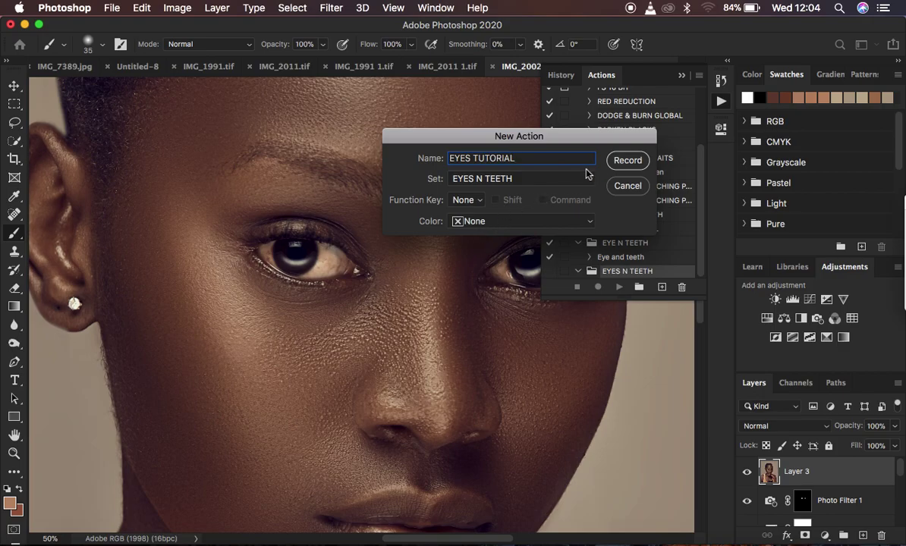
left_click(626, 160)
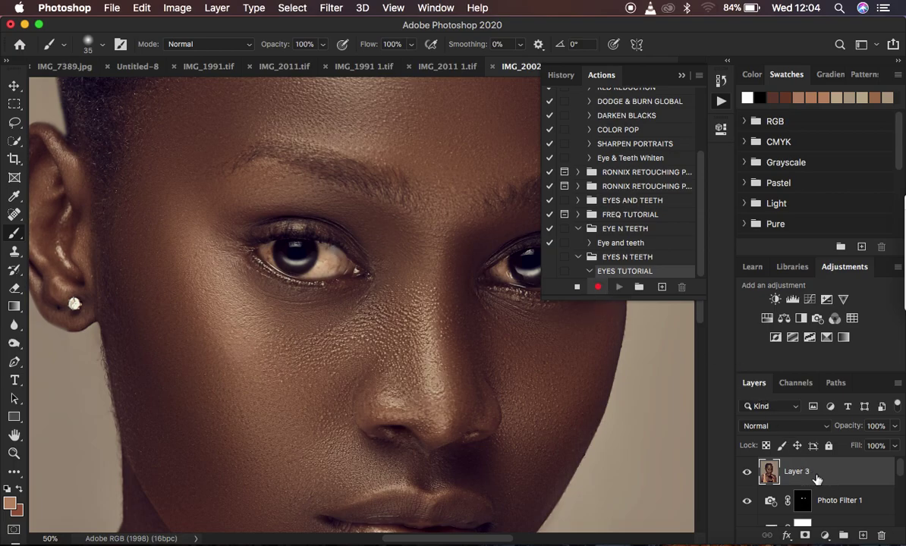
Add a Curves adjustment layer above Layer 3 and raise the midpoint of its RGB curve slightly to brighten the image.
left_click(824, 535)
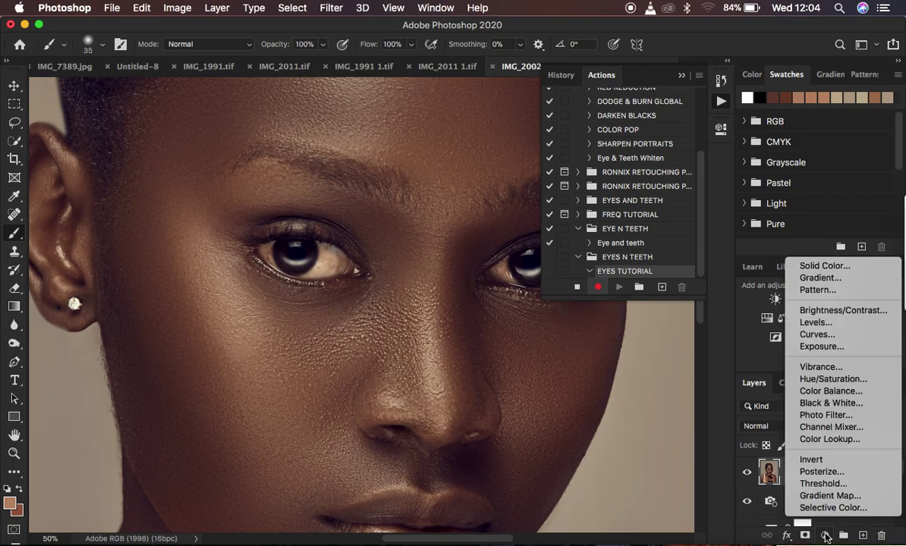
left_click(817, 335)
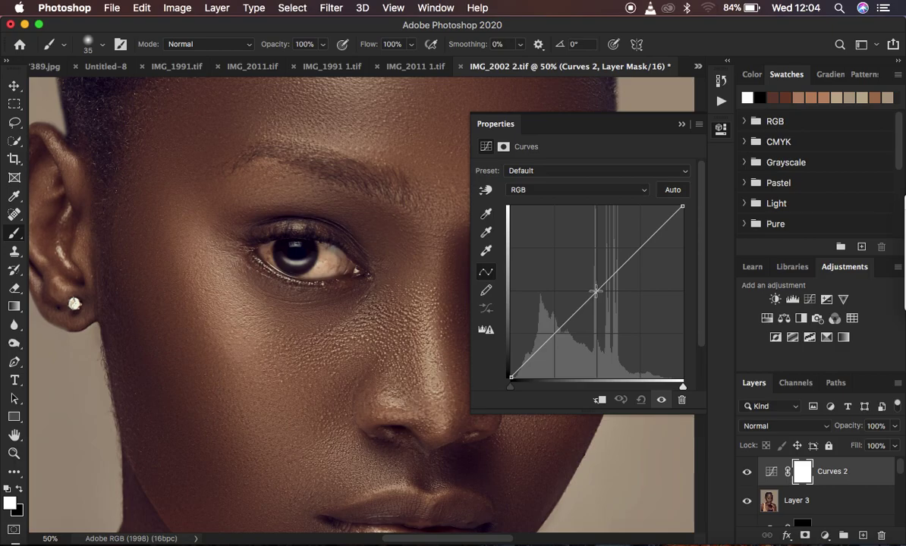
left_click(595, 290)
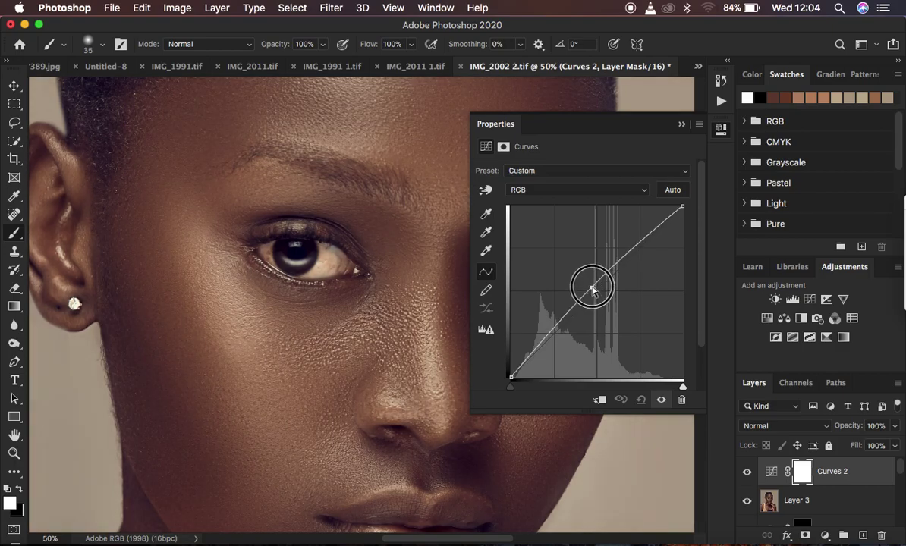
mouse_move(595, 290)
left_mouse_down()
mouse_move(584, 282)
mouse_move(593, 293)
left_mouse_up()
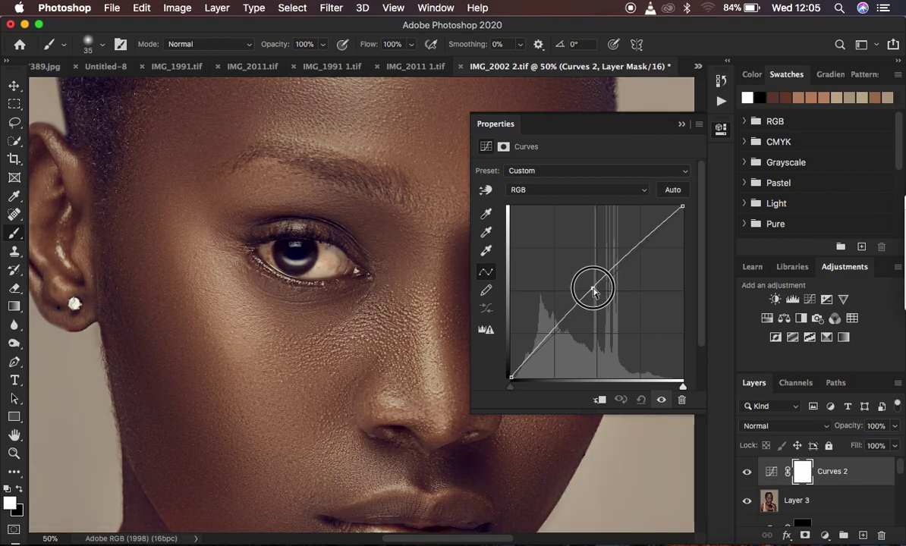
left_click(681, 123)
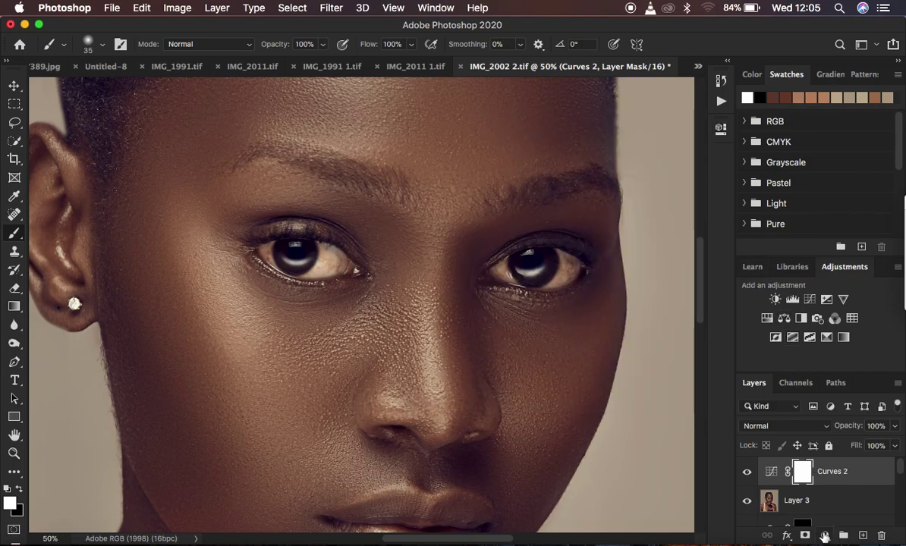
Add a Photo Filter adjustment layer above the new Curves layer using Cooling Filter (82) and adjust its density slightly.
left_click(824, 535)
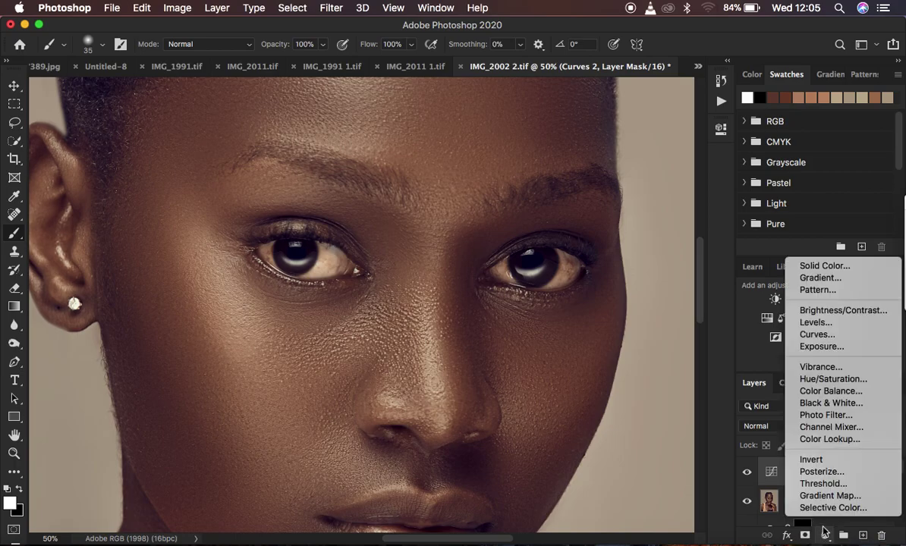
left_click(815, 415)
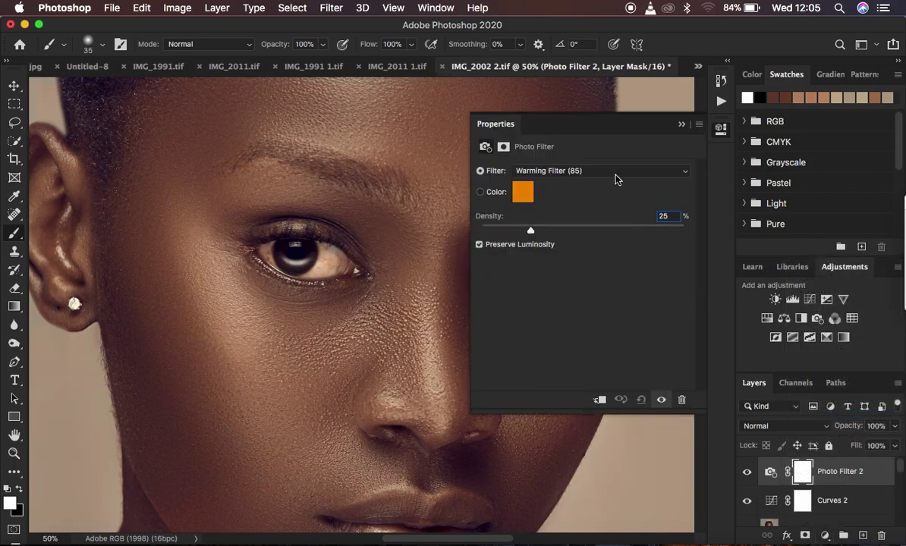
left_click(616, 173)
left_click(541, 208)
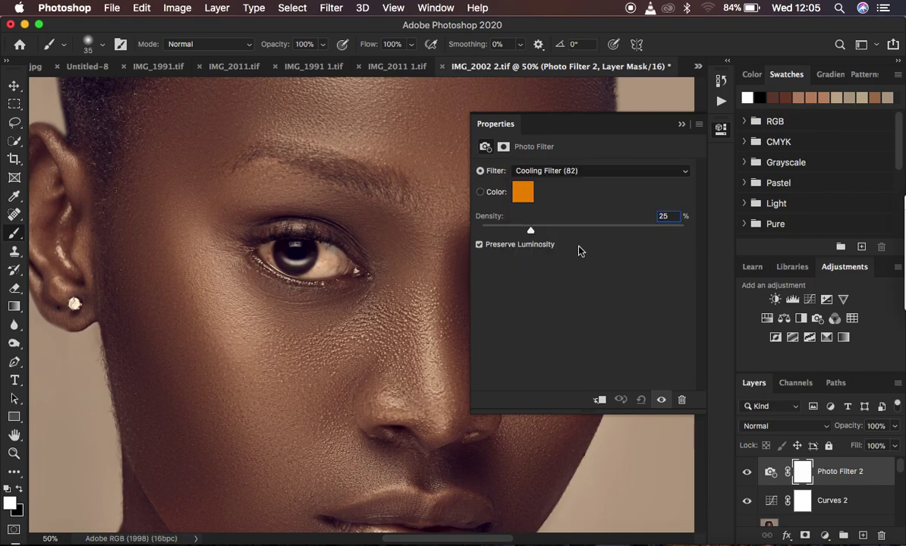
left_click(530, 231)
left_click_drag(530, 230, 517, 229)
left_click(680, 123)
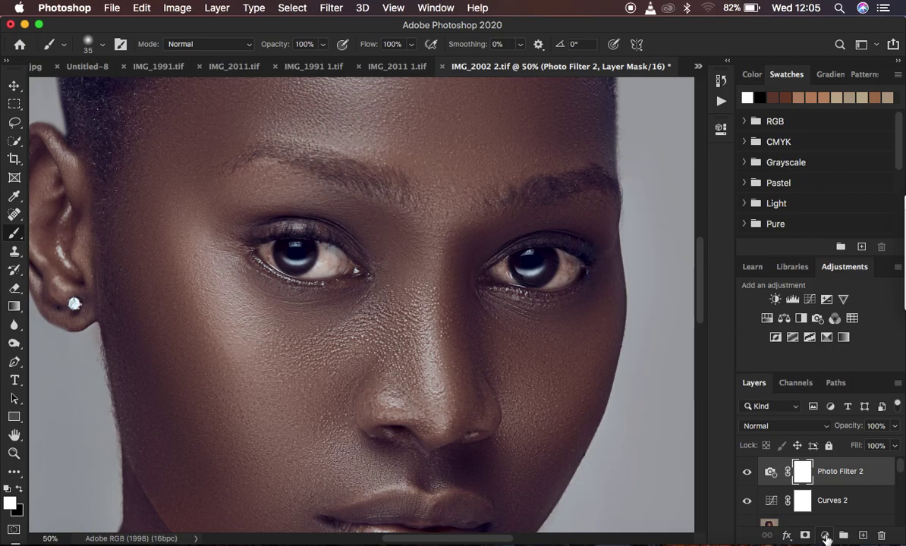
Add a Hue/Saturation adjustment layer above the new Photo Filter layer and lower its master saturation to about -57.
left_click(826, 535)
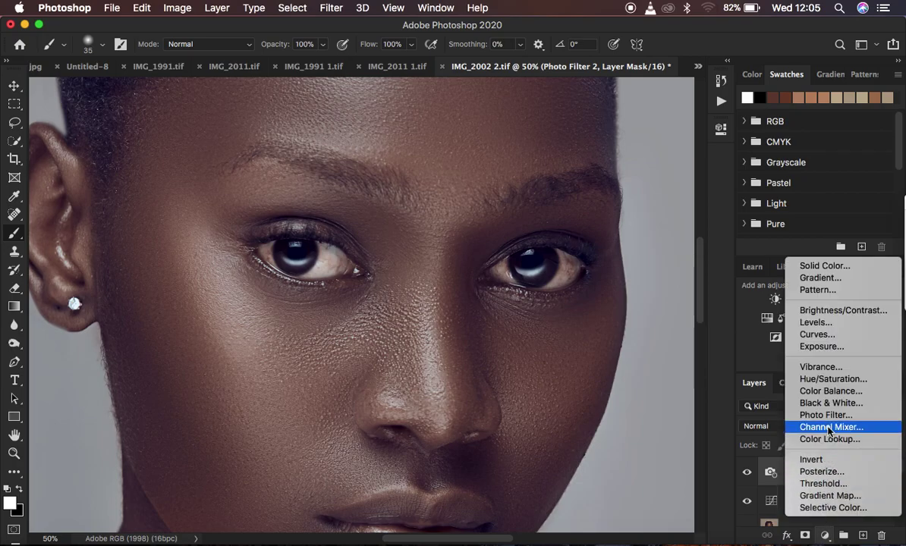
left_click(822, 379)
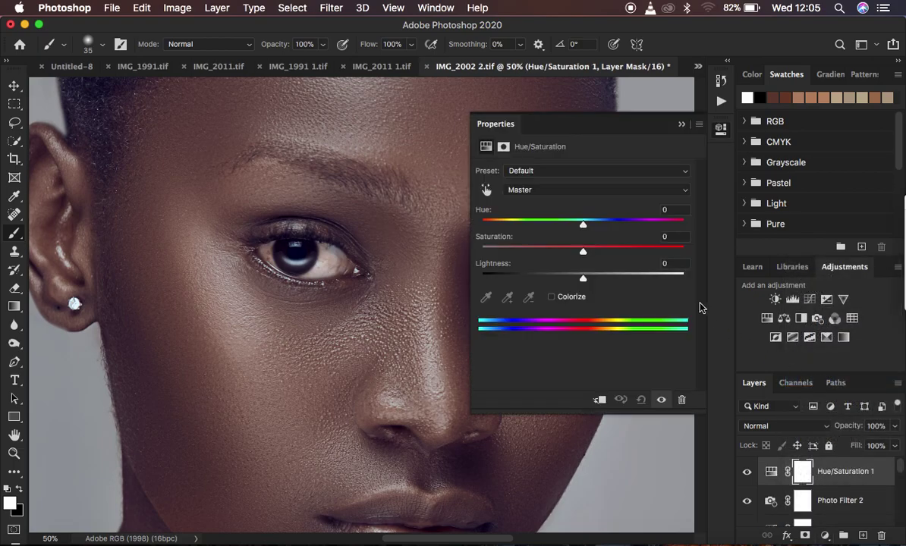
left_click_drag(582, 251, 524, 251)
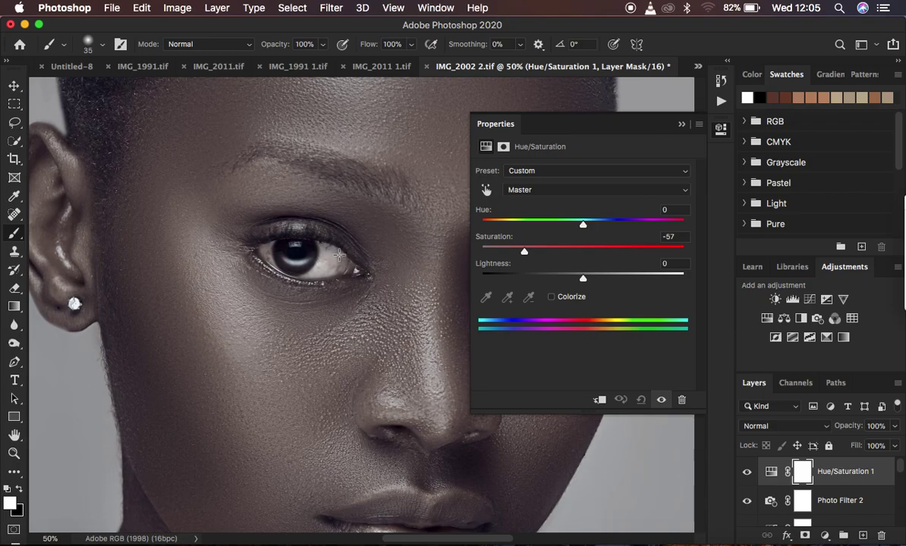
left_click_drag(524, 253, 521, 254)
left_click(680, 126)
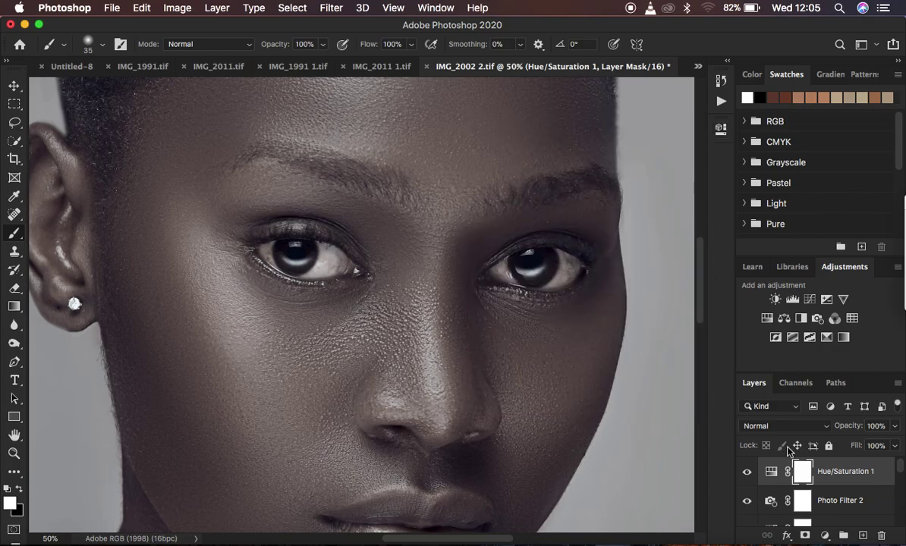
Group the new Hue/Saturation, Photo Filter and Curves adjustment layers above Layer 3.
left_click(870, 502, "shift")
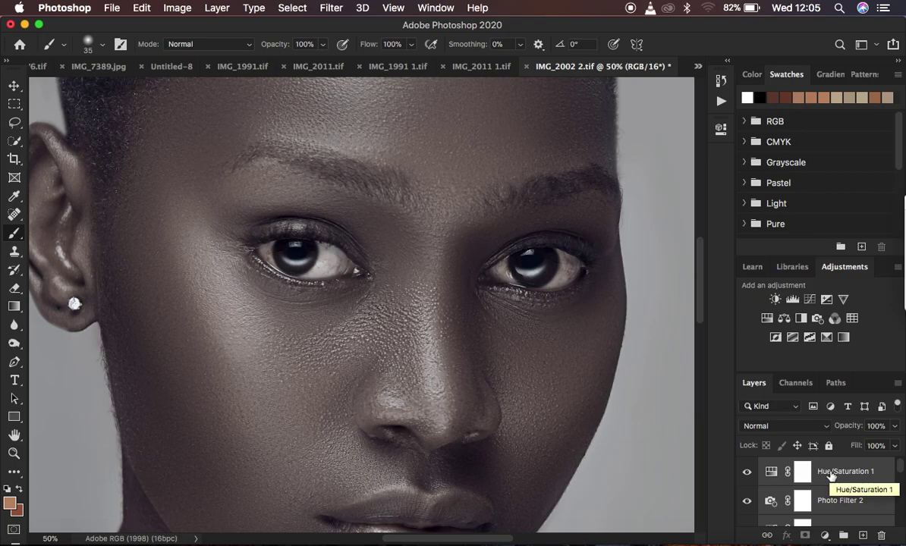
key("super+g")
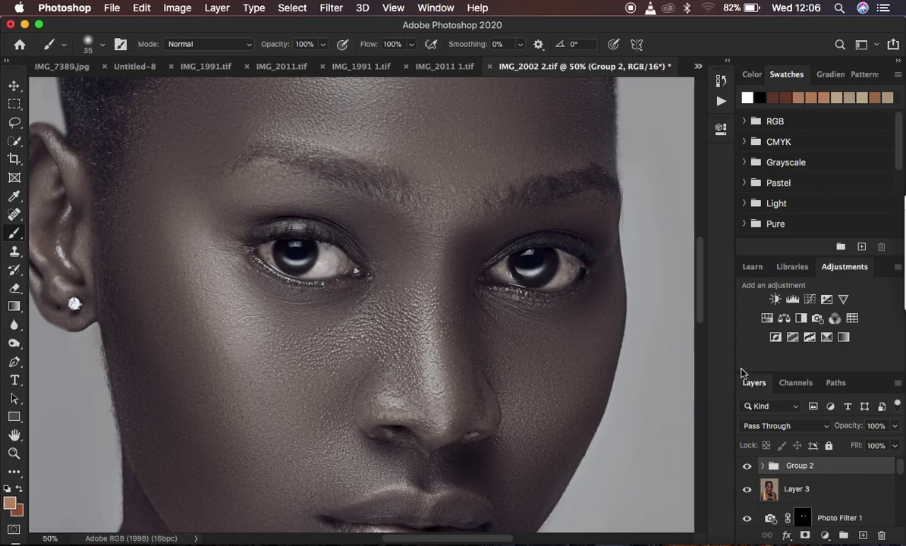
Rename the new adjustment group as EYE AND TEETH and add a black layer mask that hides its effect.
double_click(802, 465)
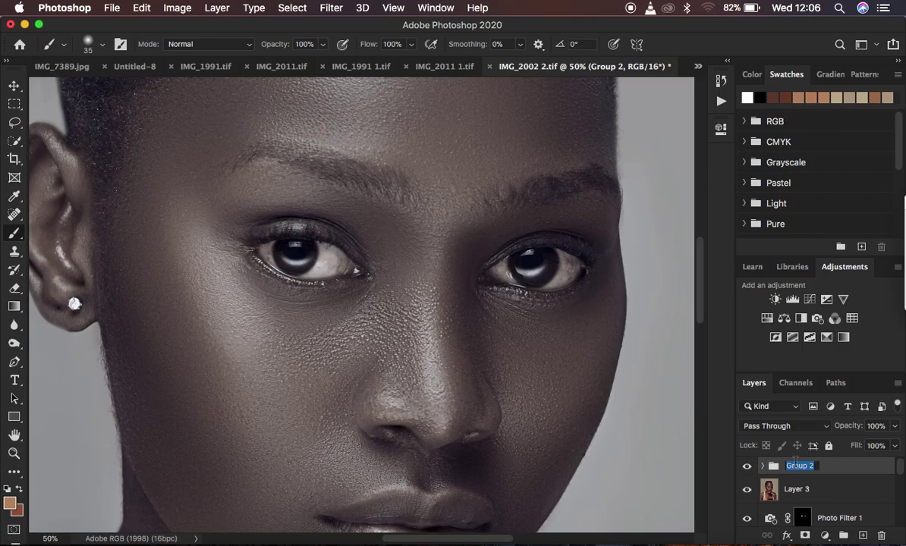
type("EYE AND TEETH")
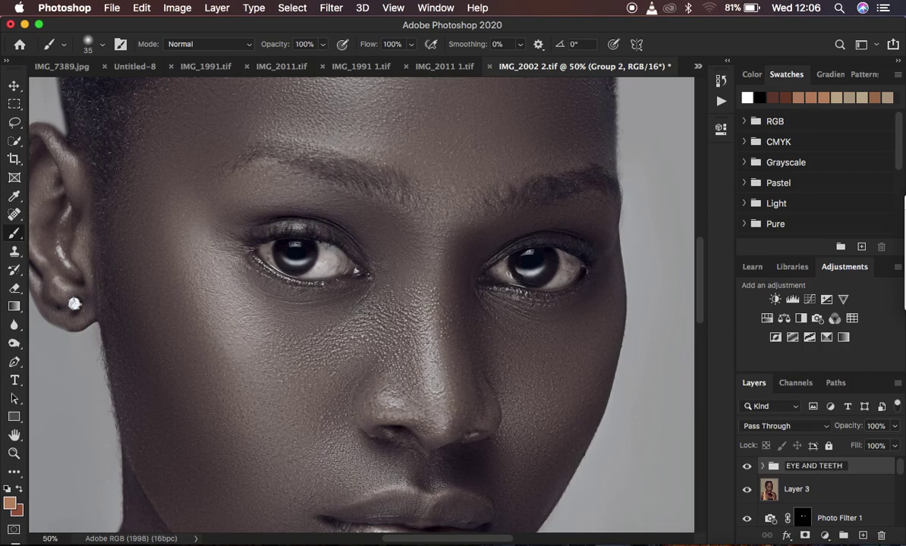
key("Return")
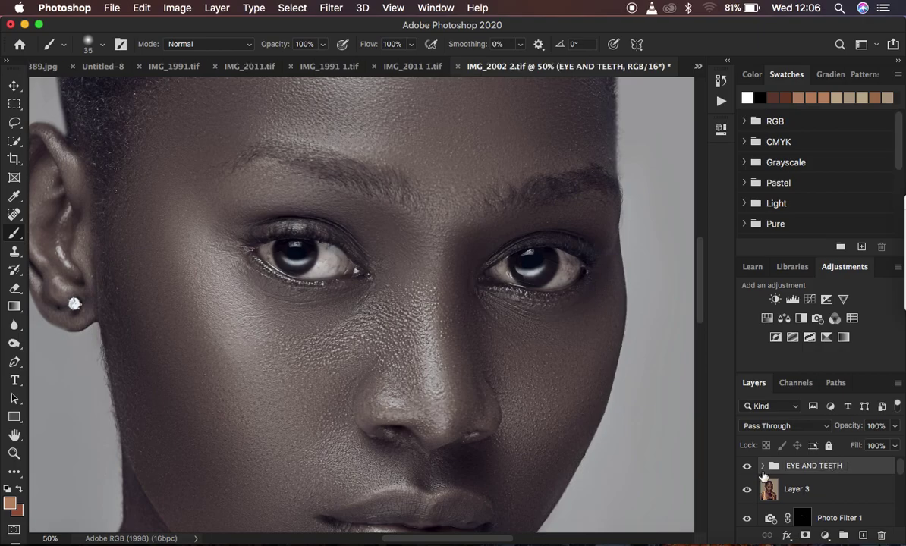
left_click(804, 536, "alt")
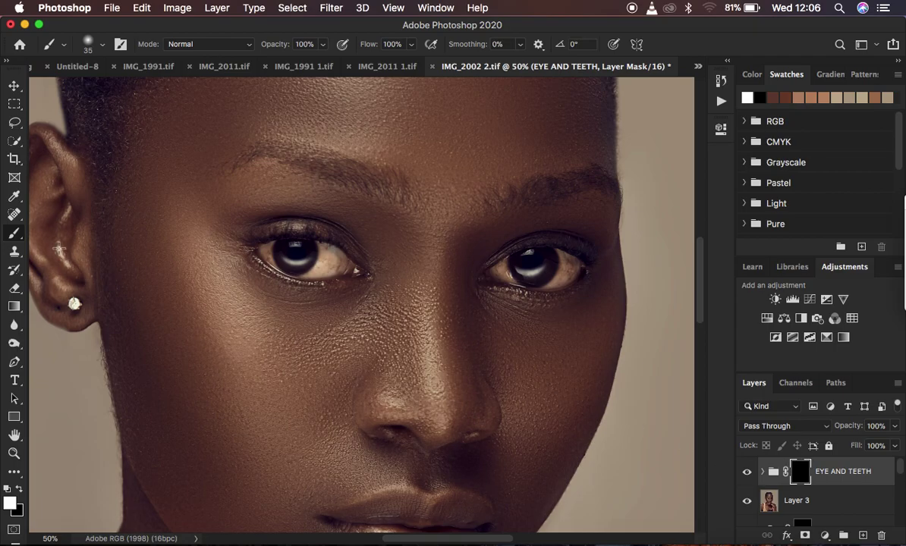
Stop recording the EYES TUTORIAL action and collapse its list of recorded commands.
left_click(720, 101)
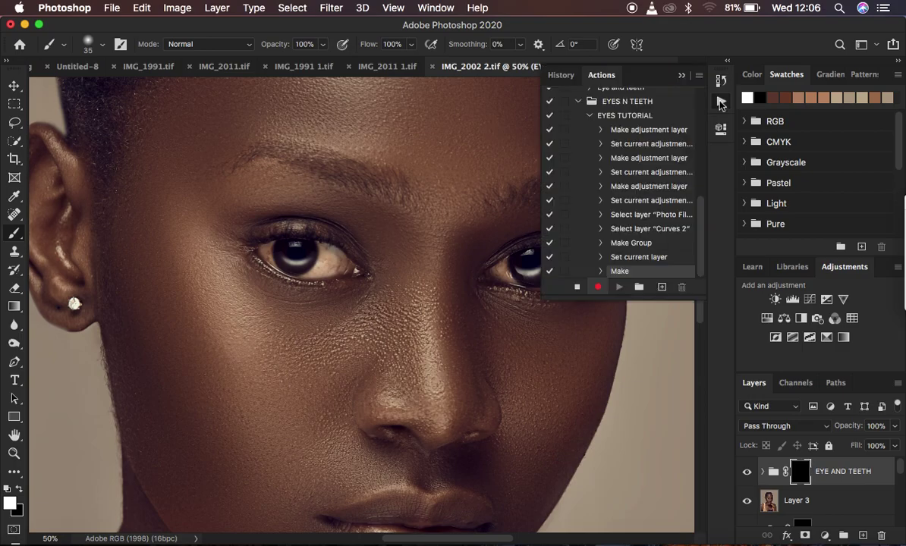
left_click(577, 288)
left_click(589, 116)
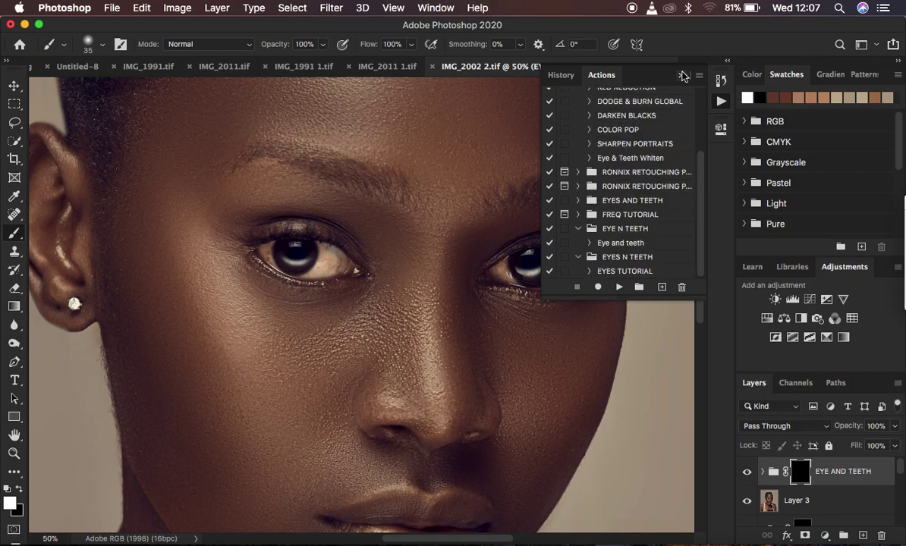
left_click(638, 72)
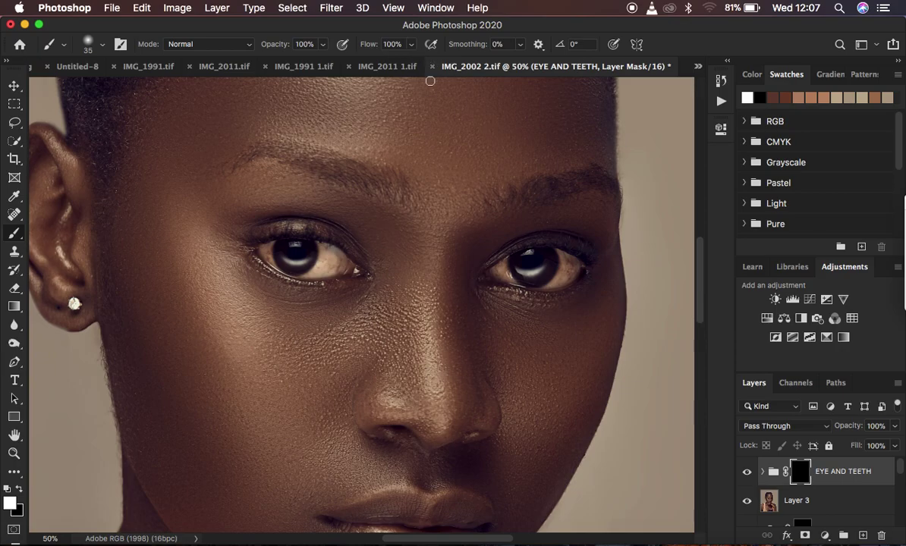
Paint white on the EYE AND TEETH group mask over the whites and irises of both eyes.
key("super+equal")
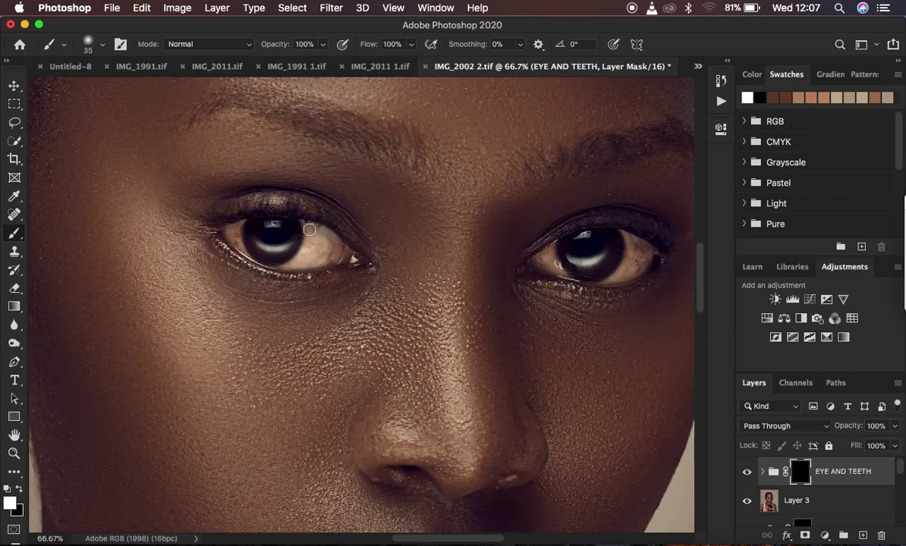
mouse_move(309, 229)
left_mouse_down()
mouse_move(288, 261)
mouse_move(309, 248)
mouse_move(304, 231)
mouse_move(318, 229)
mouse_move(326, 245)
mouse_move(312, 231)
mouse_move(314, 259)
mouse_move(320, 242)
mouse_move(290, 262)
mouse_move(325, 248)
mouse_move(311, 232)
mouse_move(333, 242)
mouse_move(326, 257)
mouse_move(284, 262)
mouse_move(309, 239)
mouse_move(305, 226)
mouse_move(336, 247)
mouse_move(287, 263)
mouse_move(307, 251)
mouse_move(305, 225)
mouse_move(334, 250)
mouse_move(328, 237)
mouse_move(317, 258)
mouse_move(235, 226)
mouse_move(241, 242)
mouse_move(232, 224)
mouse_move(239, 222)
mouse_move(234, 233)
mouse_move(246, 250)
mouse_move(241, 225)
mouse_move(253, 254)
mouse_move(282, 251)
mouse_move(264, 244)
mouse_move(309, 234)
mouse_move(305, 224)
mouse_move(332, 244)
mouse_move(288, 263)
mouse_move(303, 222)
left_mouse_up()
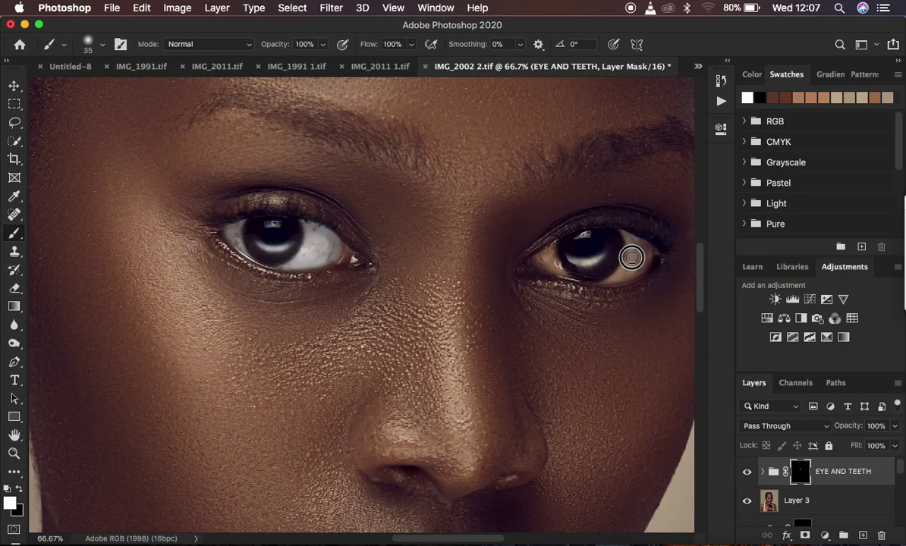
mouse_move(631, 258)
left_mouse_down()
mouse_move(626, 234)
mouse_move(642, 250)
mouse_move(613, 278)
mouse_move(637, 259)
mouse_move(613, 276)
mouse_move(636, 258)
mouse_move(628, 239)
mouse_move(644, 260)
mouse_move(636, 267)
mouse_move(625, 235)
mouse_move(644, 252)
mouse_move(637, 267)
mouse_move(552, 255)
mouse_move(560, 275)
mouse_move(547, 258)
mouse_move(552, 245)
mouse_move(557, 263)
mouse_move(577, 273)
mouse_move(624, 263)
mouse_move(606, 278)
mouse_move(620, 236)
mouse_move(643, 254)
mouse_move(627, 274)
mouse_move(635, 269)
mouse_move(617, 276)
mouse_move(605, 256)
mouse_move(573, 259)
mouse_move(595, 256)
mouse_move(590, 237)
mouse_move(560, 258)
mouse_move(546, 255)
mouse_move(550, 265)
mouse_move(544, 259)
mouse_move(557, 243)
mouse_move(569, 274)
mouse_move(625, 262)
mouse_move(625, 244)
mouse_move(635, 244)
mouse_move(635, 258)
mouse_move(599, 277)
mouse_move(620, 243)
left_mouse_up()
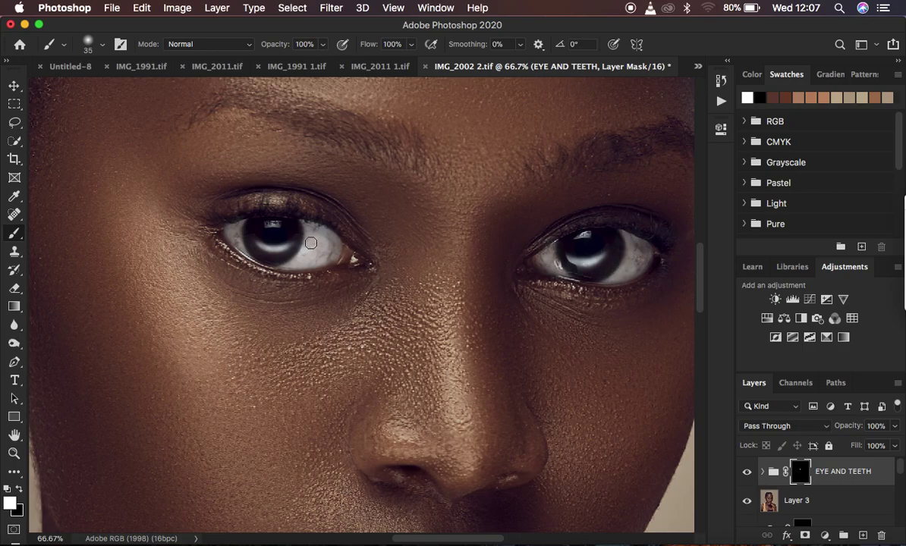
mouse_move(292, 228)
left_mouse_down()
mouse_move(280, 258)
mouse_move(308, 227)
mouse_move(241, 227)
mouse_move(237, 238)
mouse_move(234, 229)
mouse_move(309, 228)
mouse_move(307, 249)
mouse_move(330, 242)
mouse_move(322, 256)
mouse_move(267, 251)
left_mouse_up()
Paint black on the group mask along the inner lower lid of the right-hand eye, then restore white as the foreground color.
left_click(22, 489)
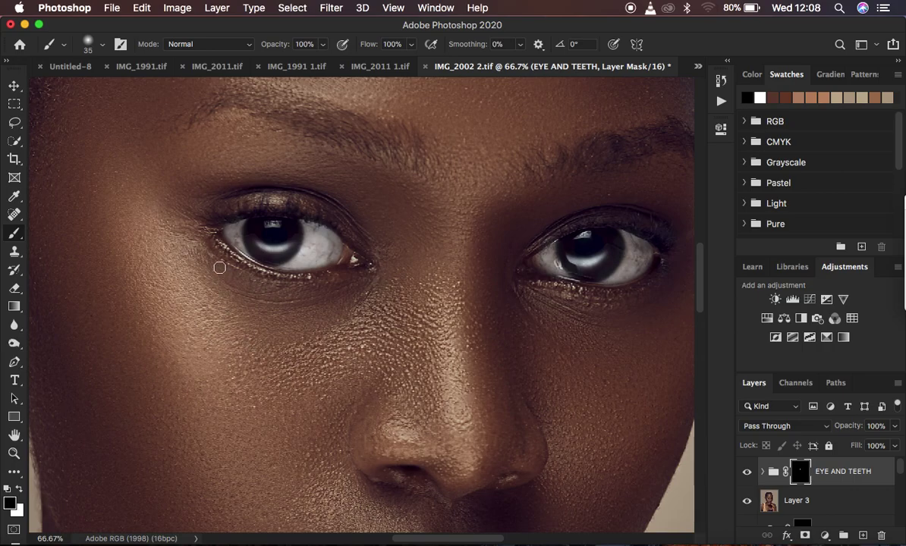
mouse_move(510, 287)
left_mouse_down()
mouse_move(547, 267)
mouse_move(537, 277)
mouse_move(534, 254)
mouse_move(542, 283)
left_mouse_up()
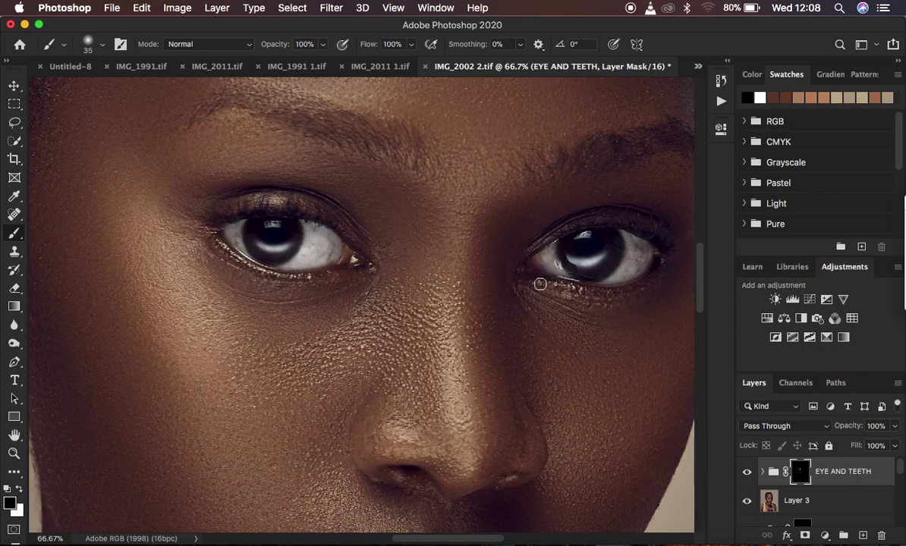
left_click(20, 489)
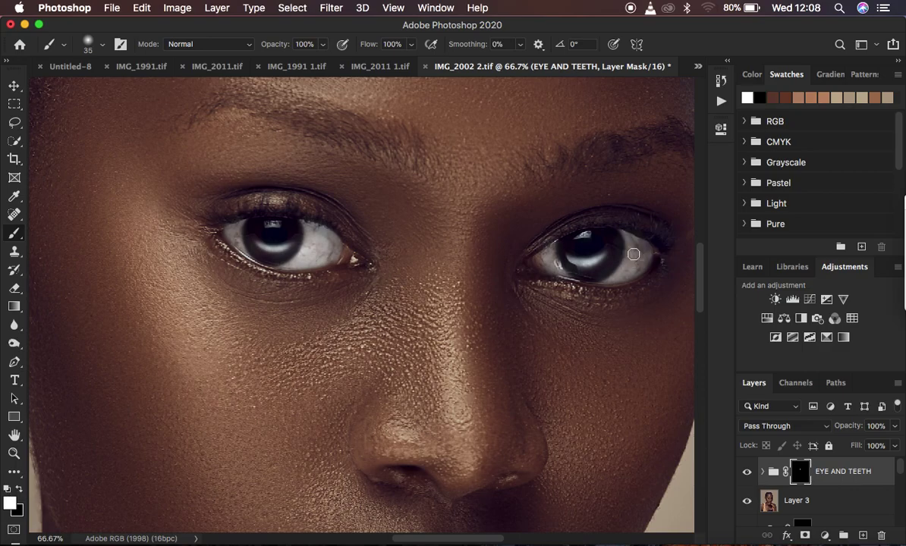
Compare the portrait before and after the eye whitening by toggling the visibility of the EYE AND TEETH group.
key("super+minus")
key("super+minus")
key("super+minus")
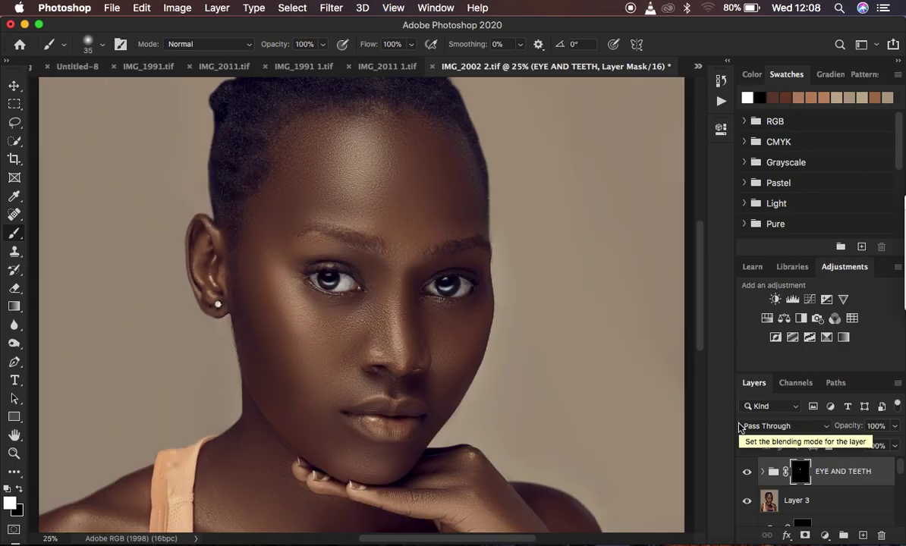
key("super+equal")
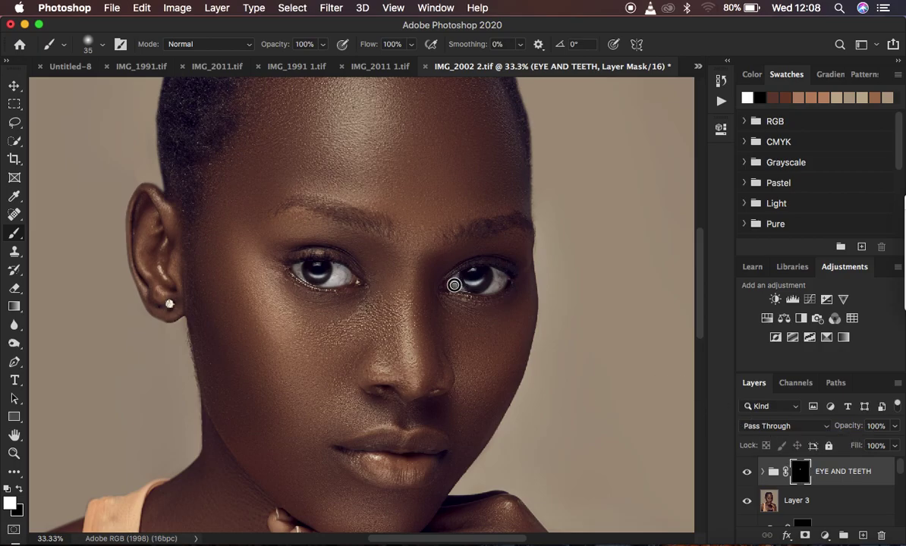
left_click(747, 472)
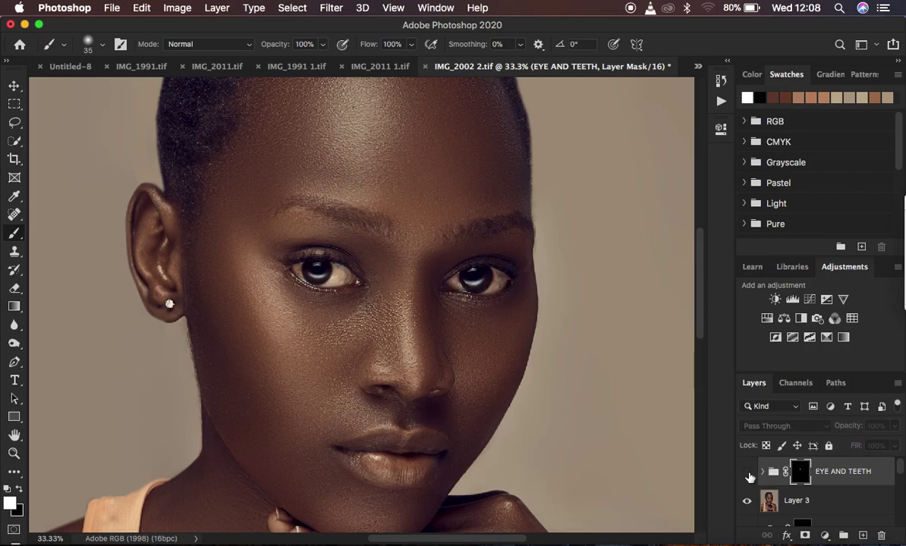
left_click(747, 471)
left_click(748, 473)
left_click(748, 474)
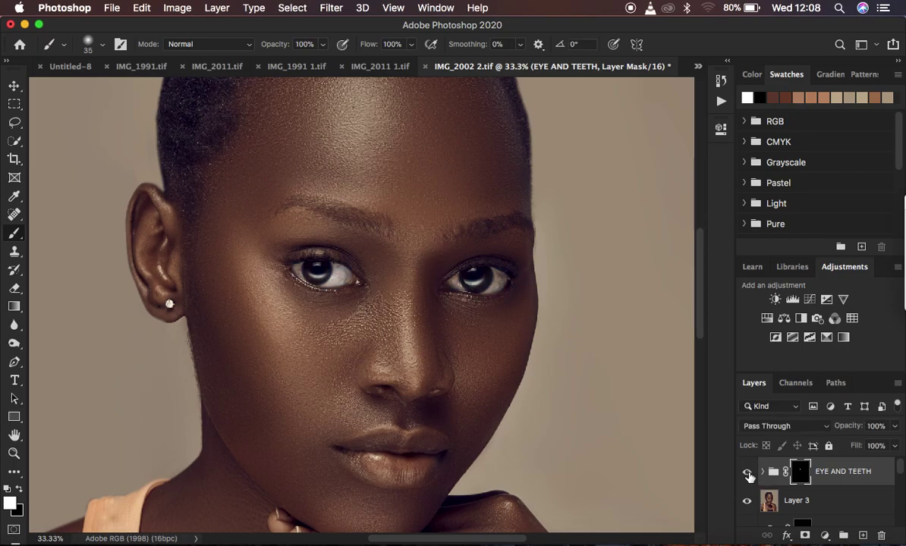
left_click(748, 473)
left_click(747, 472)
left_click(748, 472)
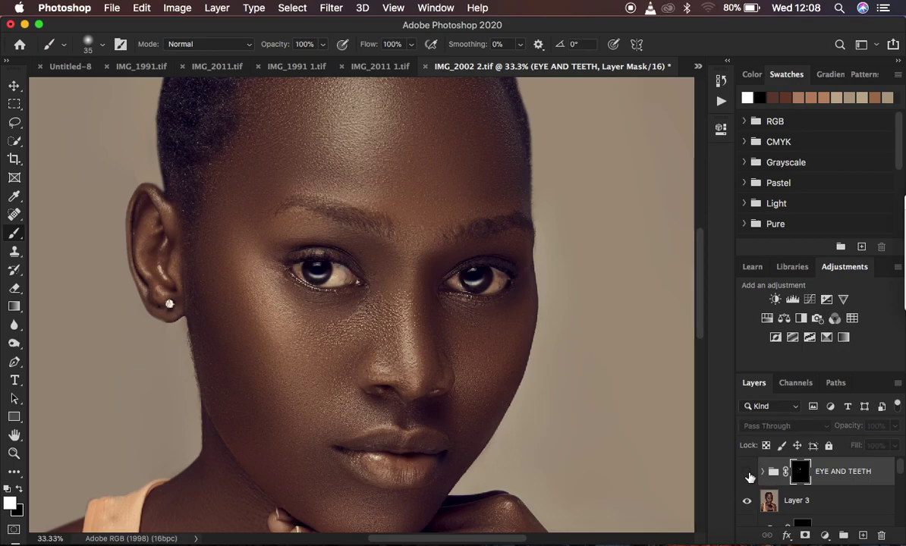
left_click(747, 473)
left_click(747, 473)
left_click(747, 473)
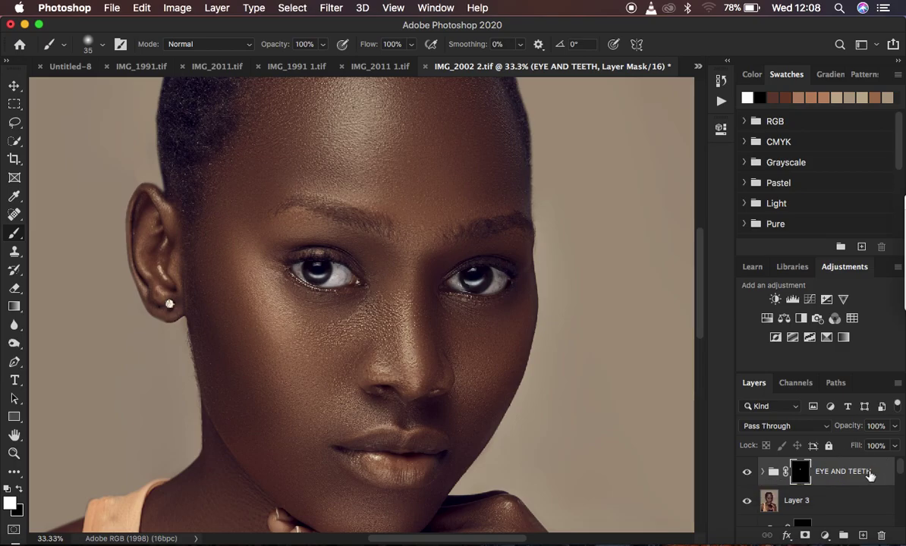
Delete the EYE AND TEETH group and play the EYES TUTORIAL action above Layer 3 to rebuild it.
left_click_drag(864, 475, 880, 535)
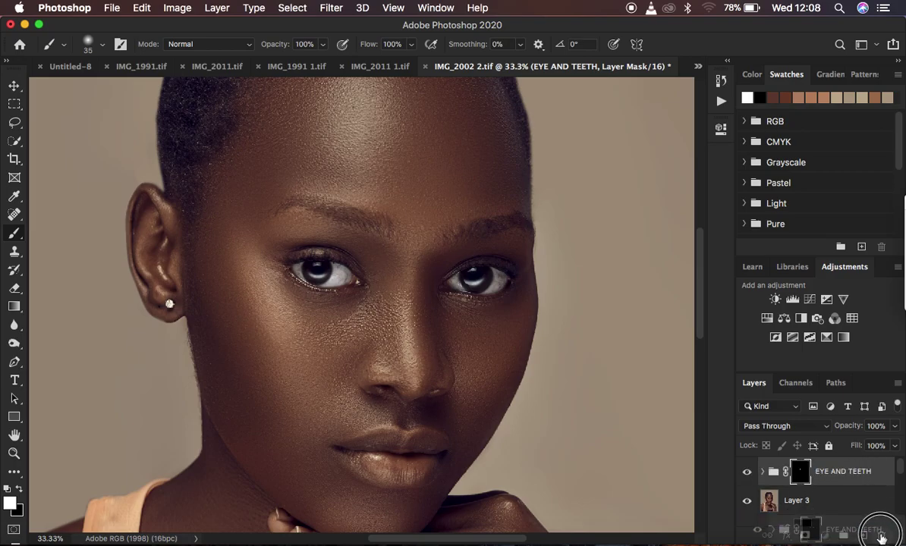
left_click(722, 102)
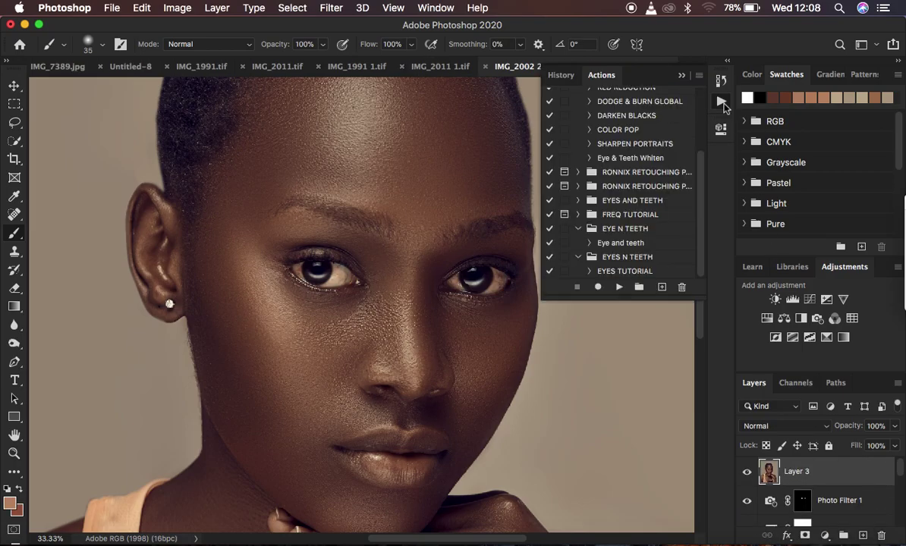
left_click(616, 271)
left_click(619, 287)
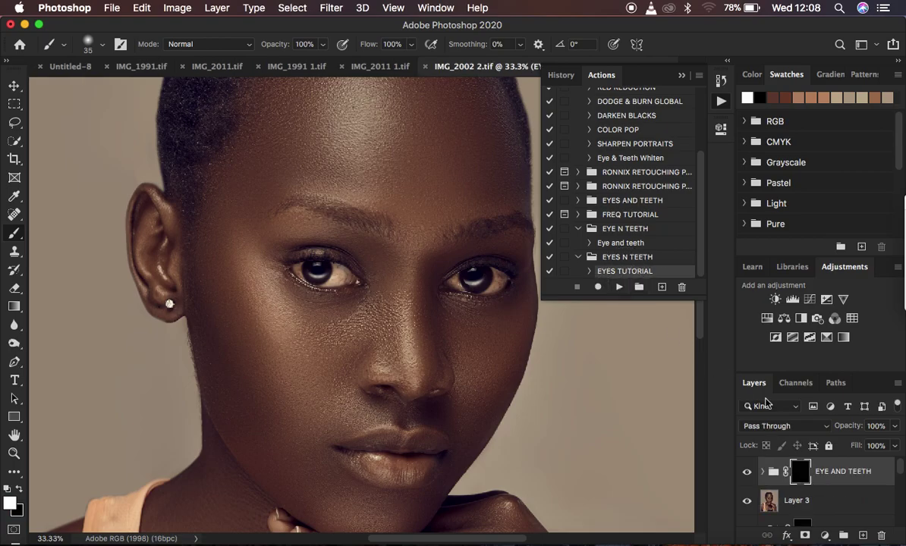
Paint white on the rebuilt EYE AND TEETH group mask over the white of the left-hand eye.
key("super+plus")
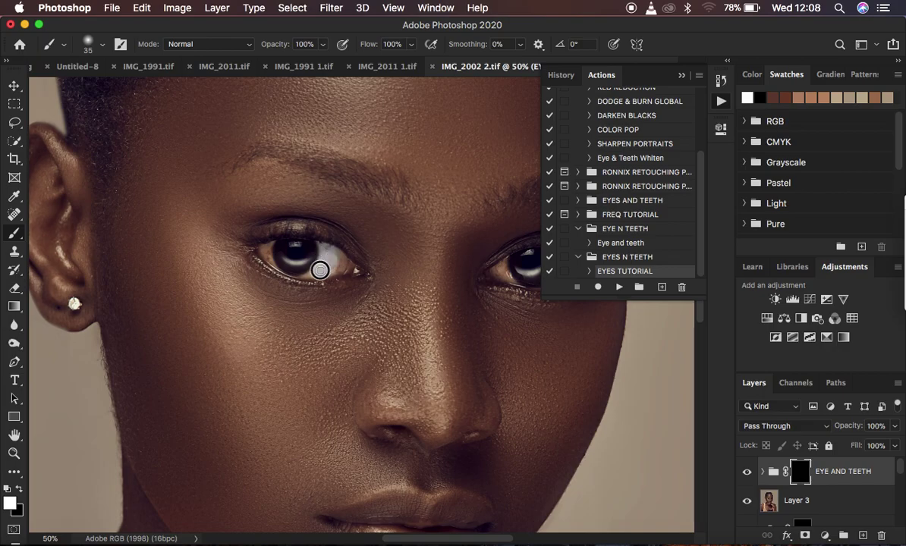
left_click(682, 76)
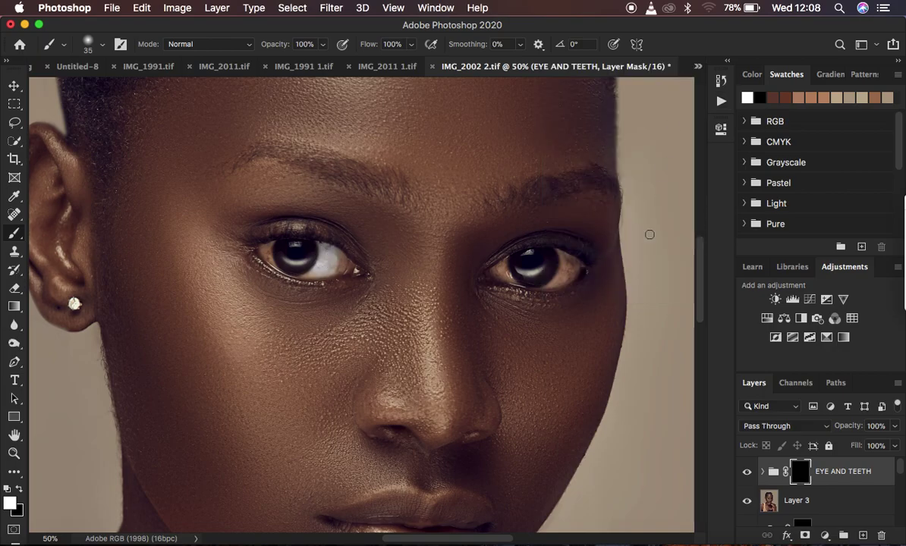